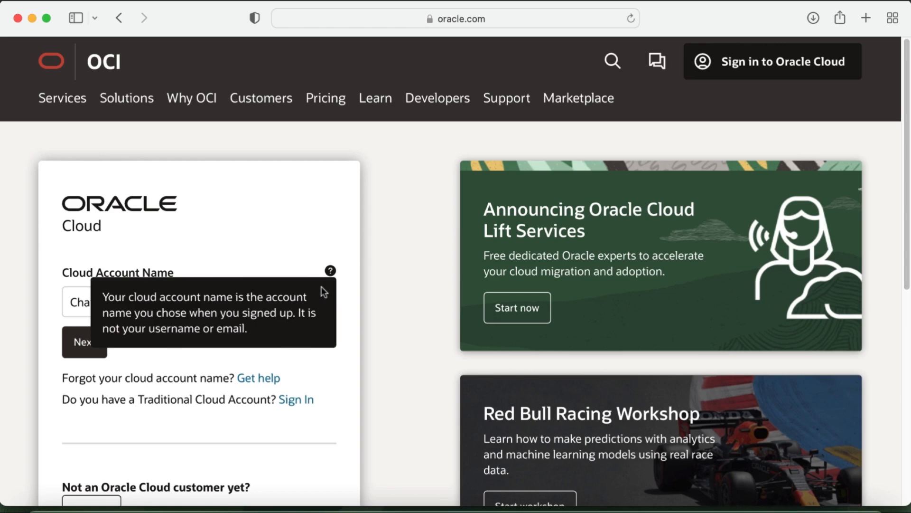
Finish signing in to the OCI Console and open Developer Services > APEX Instances.
{"action": "left_click", "coordinate": [79, 351]}
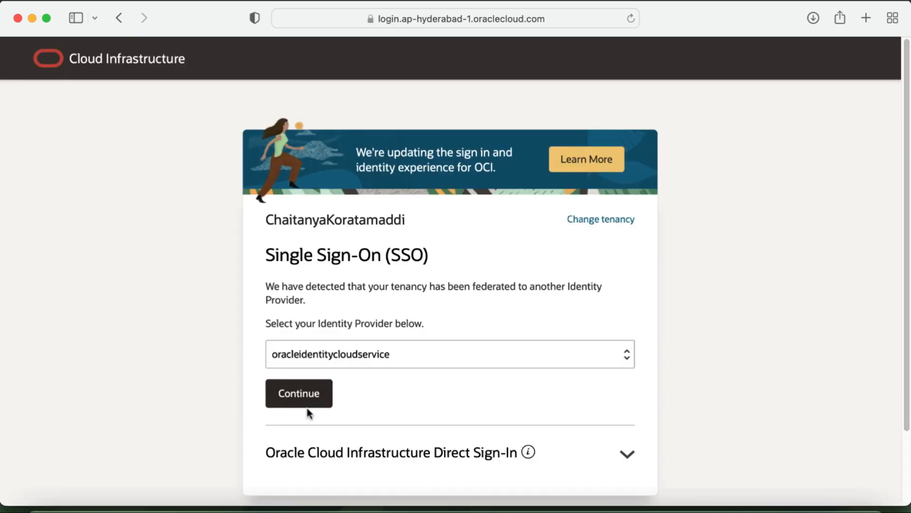
{"action": "left_click", "coordinate": [316, 397]}
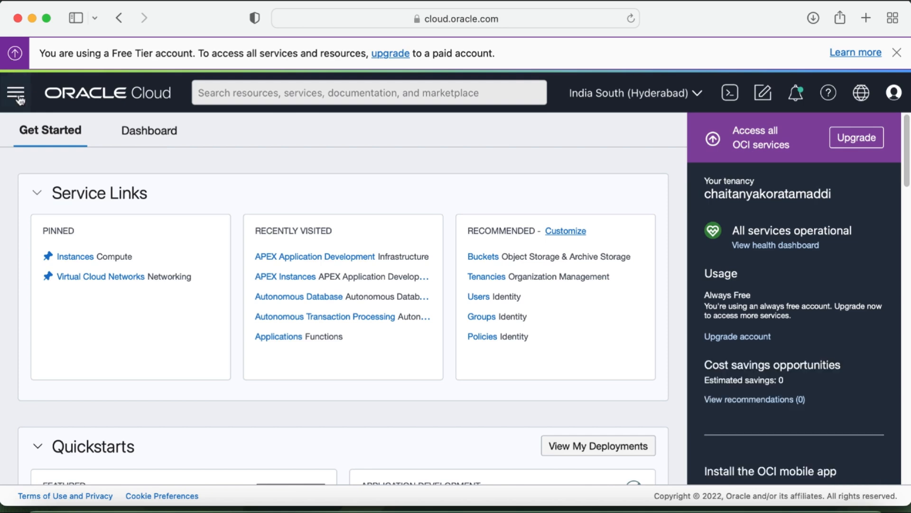
{"action": "left_click", "coordinate": [17, 95]}
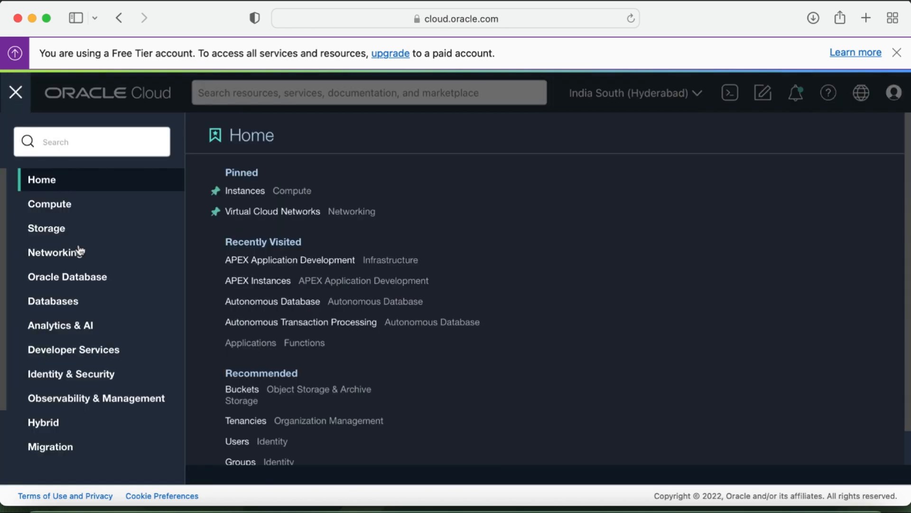
{"action": "left_click", "coordinate": [81, 354]}
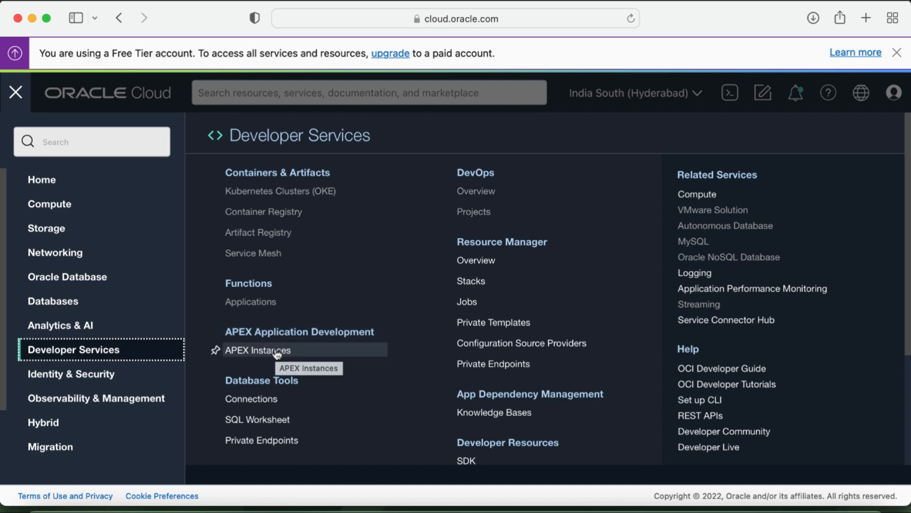
{"action": "left_click", "coordinate": [299, 332]}
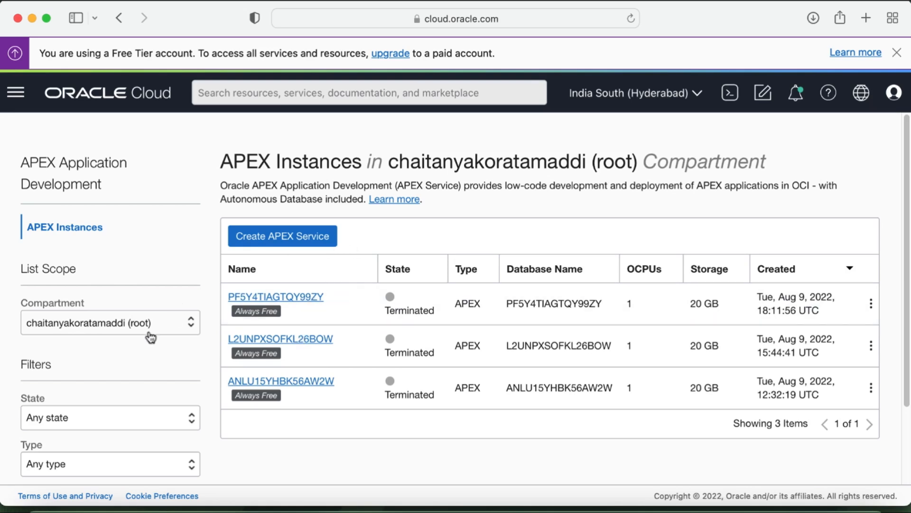
Create an Always Free APEX service, entering and confirming the ADMIN password.
{"action": "left_click", "coordinate": [294, 241]}
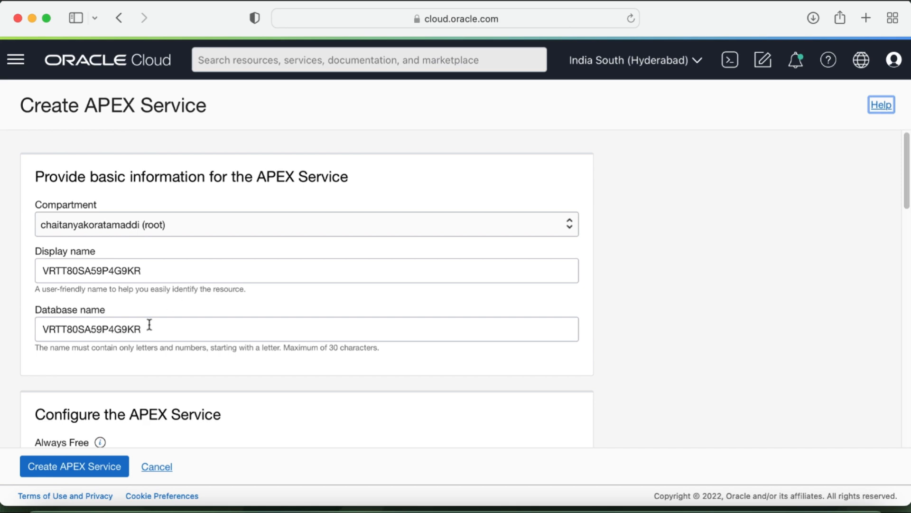
{"action": "left_click_drag", "start_coordinate": [903, 197], "coordinate": [892, 272]}
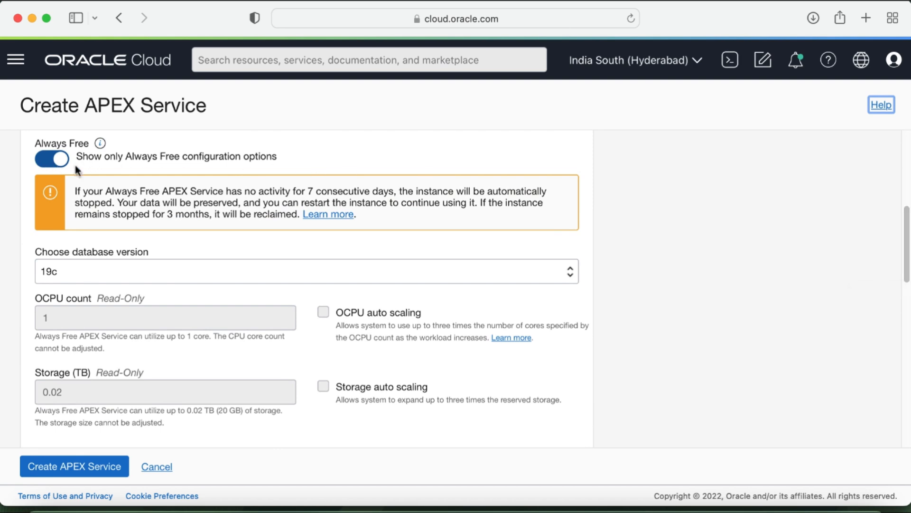
{"action": "left_click_drag", "start_coordinate": [907, 273], "coordinate": [908, 338]}
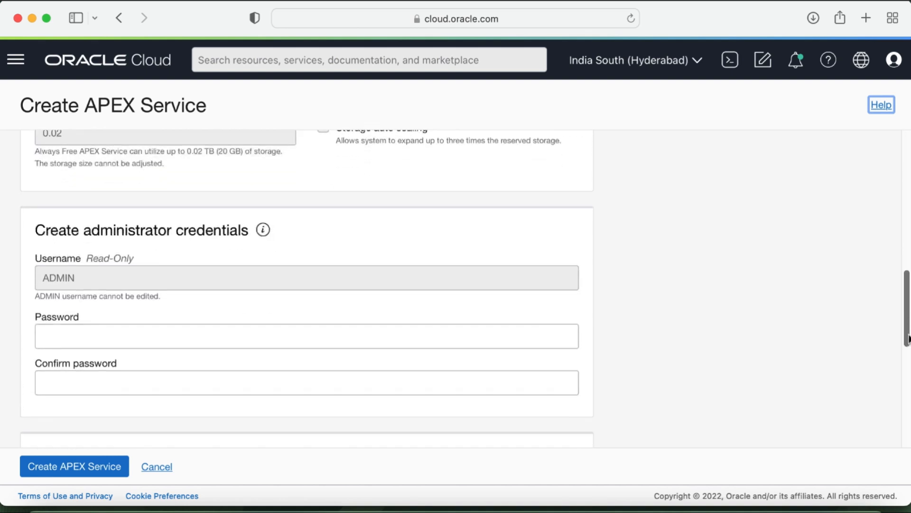
{"action": "left_click", "coordinate": [231, 334]}
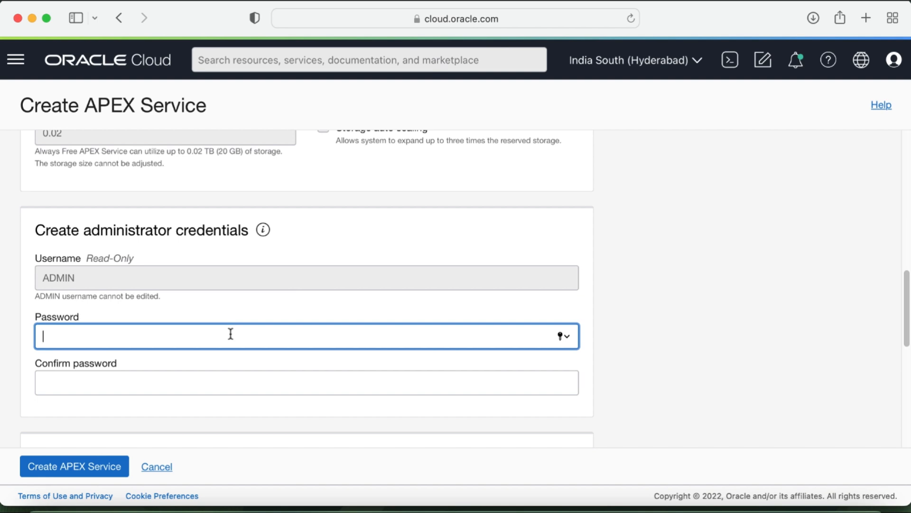
{"action": "key", "text": "super+v"}
{"action": "left_click", "coordinate": [121, 378]}
{"action": "key", "text": "super+v"}
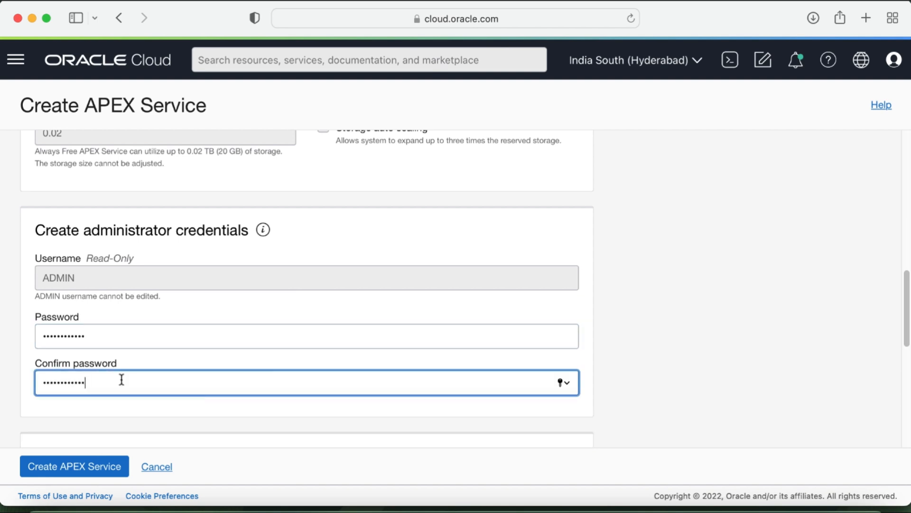
{"action": "left_click", "coordinate": [79, 466]}
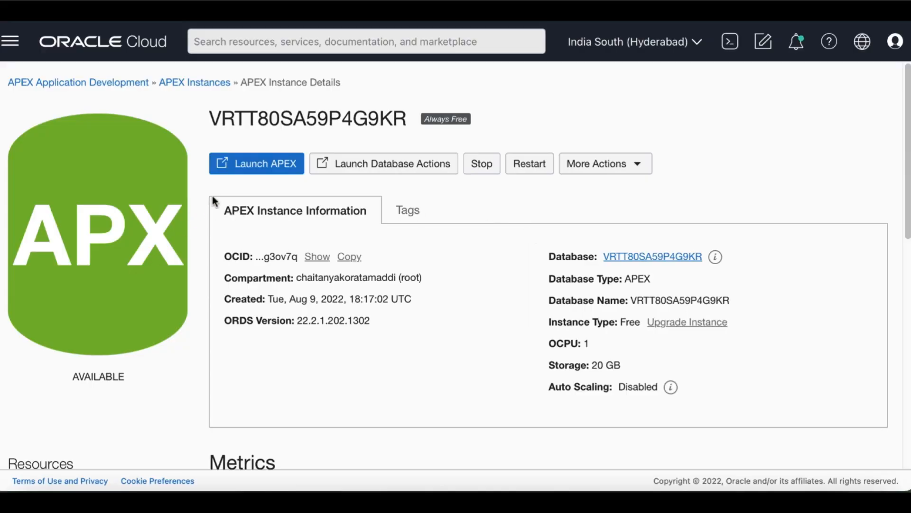
Launch APEX and sign in to Administration Services as ADMIN, saving the password in the browser.
{"action": "left_click", "coordinate": [254, 165]}
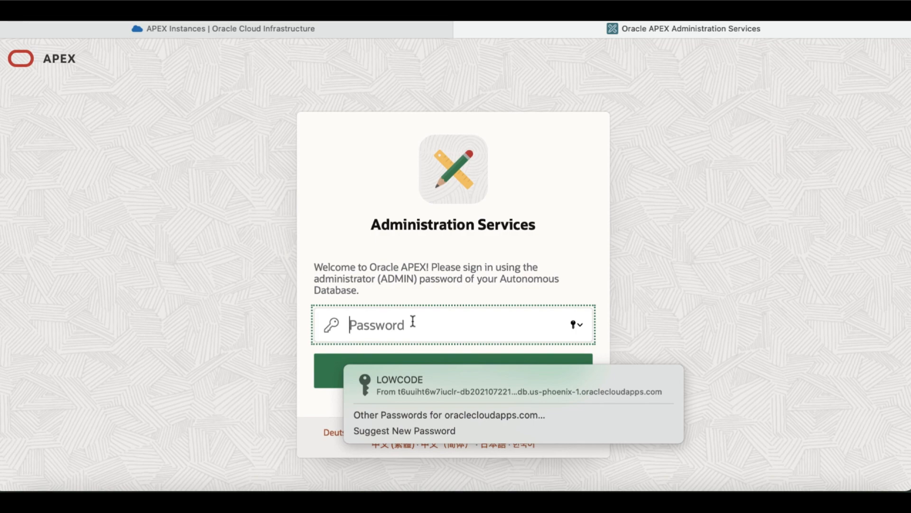
{"action": "key", "text": "super+v"}
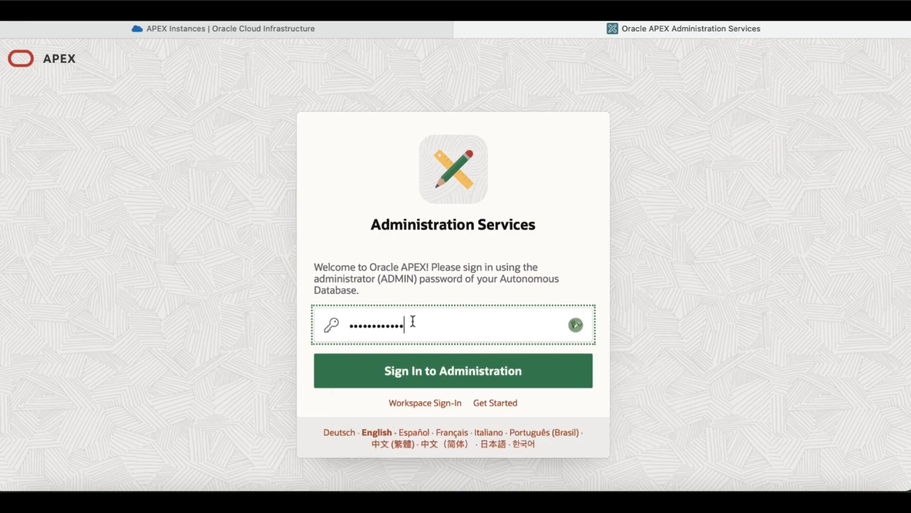
{"action": "left_click", "coordinate": [430, 371]}
{"action": "left_click", "coordinate": [472, 277]}
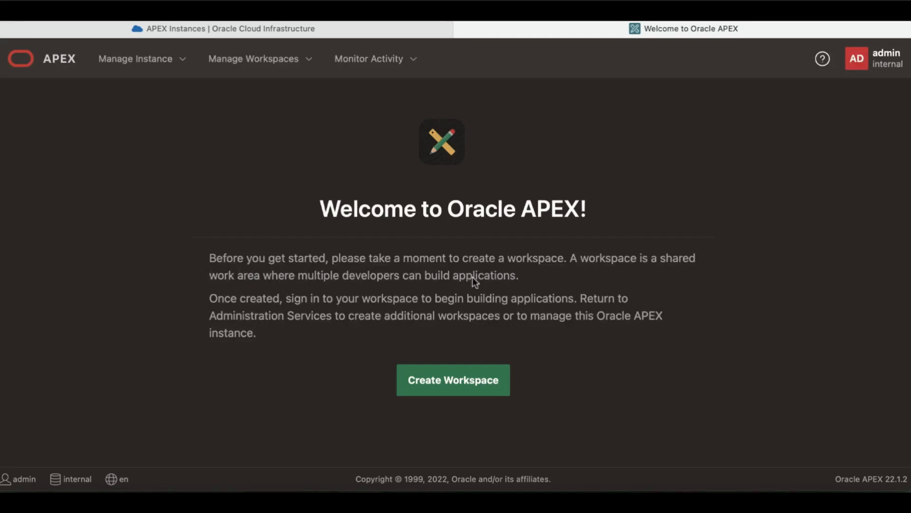
Create workspace 'lowcode' with a new schema, username lowcode and a password.
{"action": "left_click", "coordinate": [446, 385]}
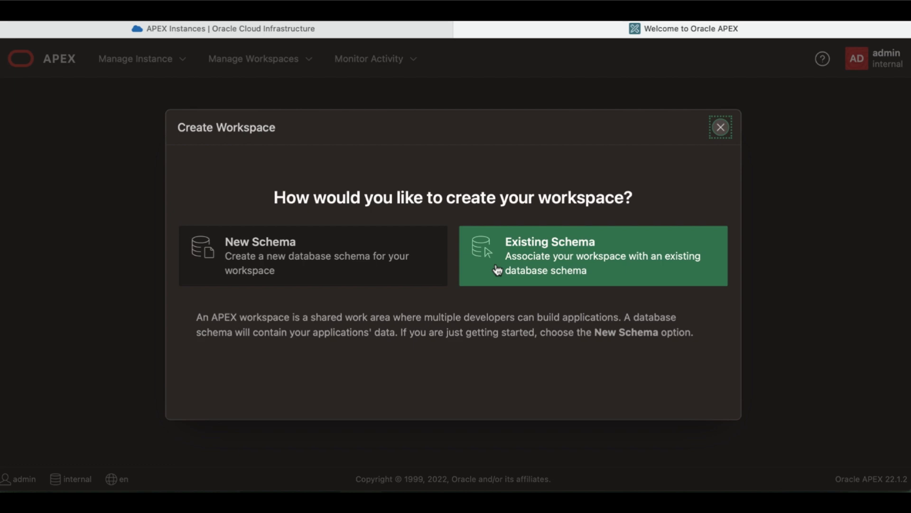
{"action": "left_click", "coordinate": [380, 252]}
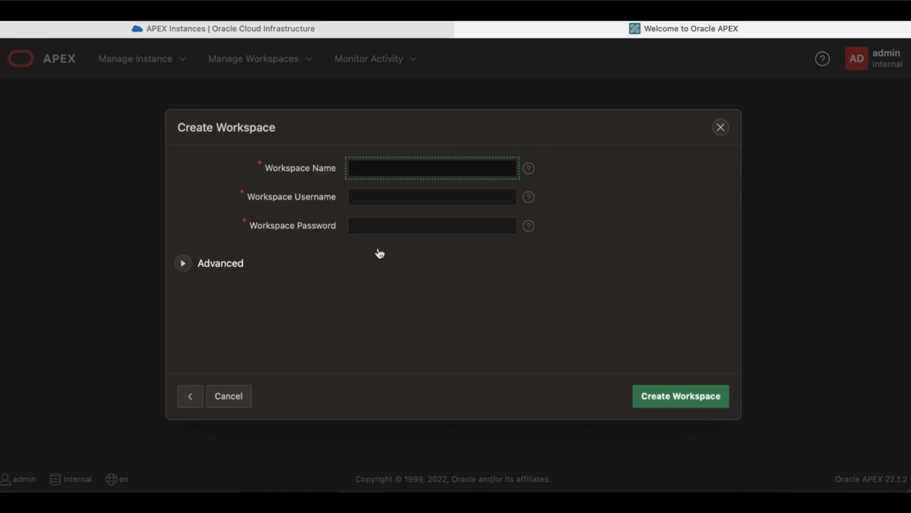
{"action": "type", "text": "lowcode"}
{"action": "key", "text": "Tab"}
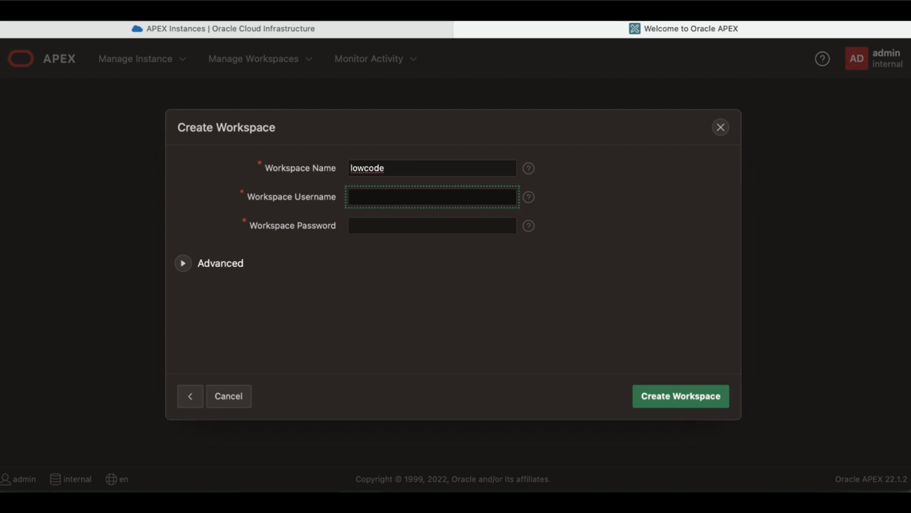
{"action": "type", "text": "lowcode"}
{"action": "key", "text": "Tab"}
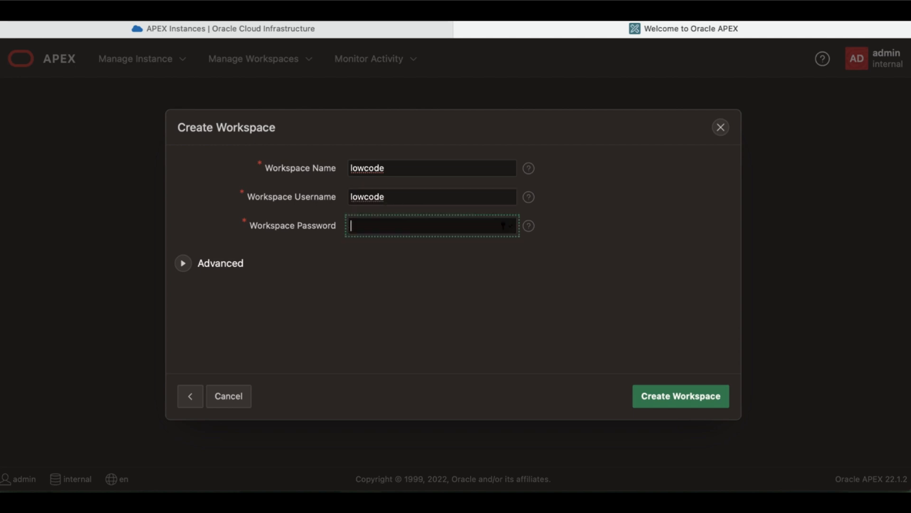
{"action": "key", "text": "super+v"}
{"action": "left_click", "coordinate": [654, 400]}
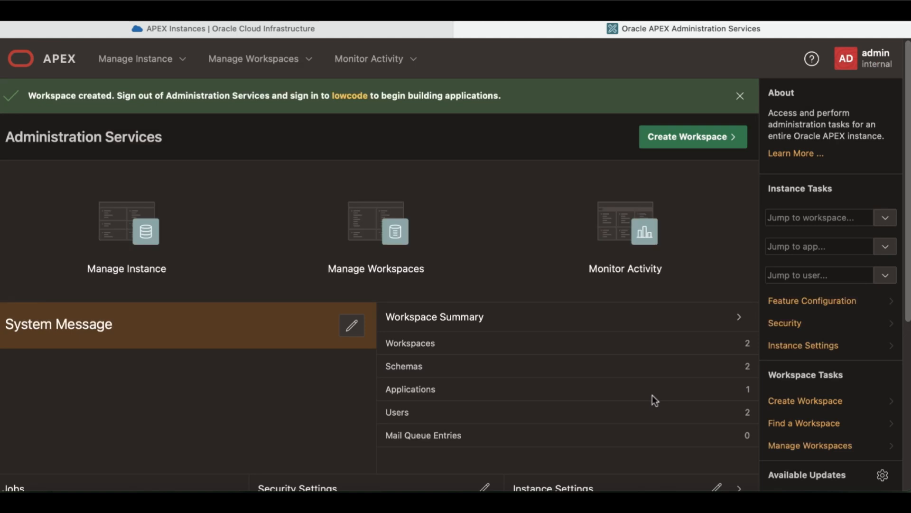
Sign in to the lowcode workspace with username lowcode and the saved password.
{"action": "left_click", "coordinate": [349, 95]}
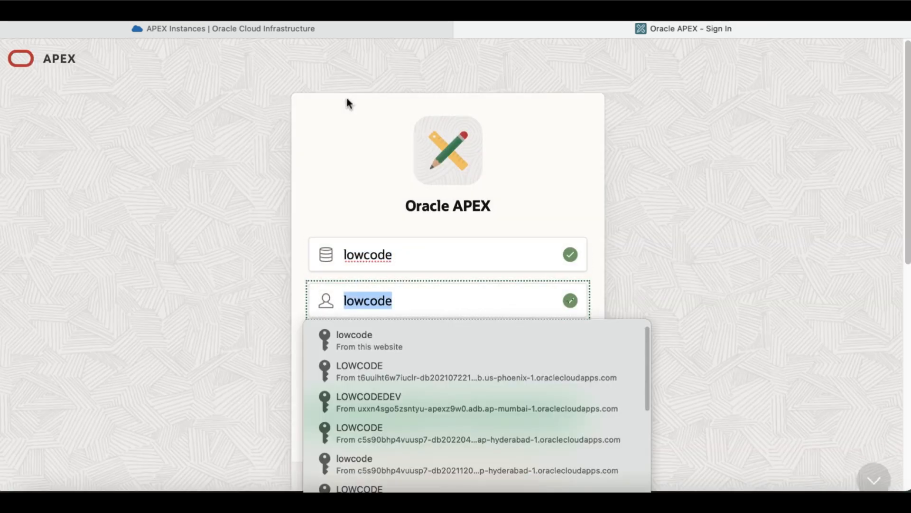
{"action": "key", "text": "Tab"}
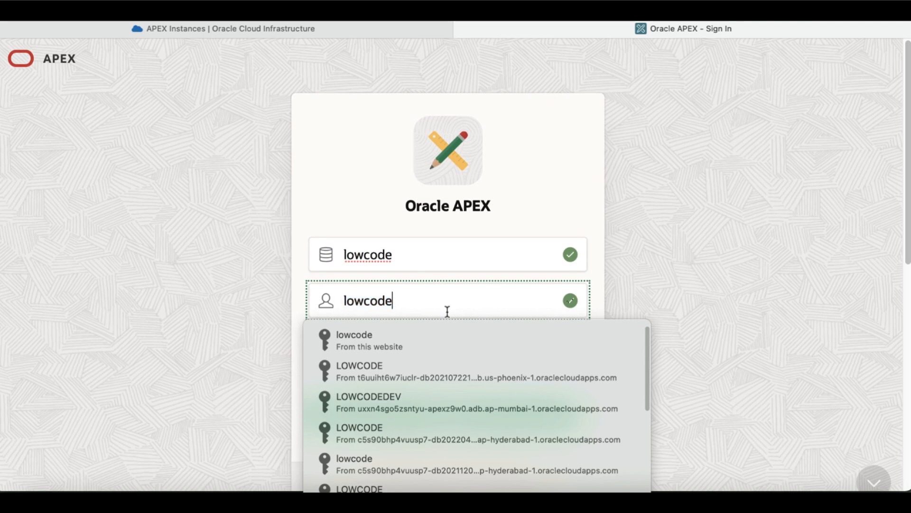
{"action": "left_click", "coordinate": [630, 277]}
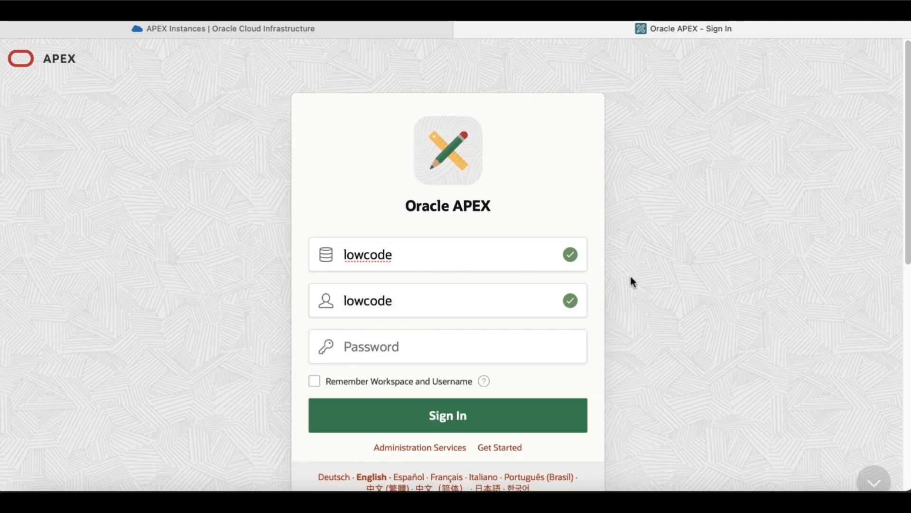
{"action": "left_click", "coordinate": [457, 357]}
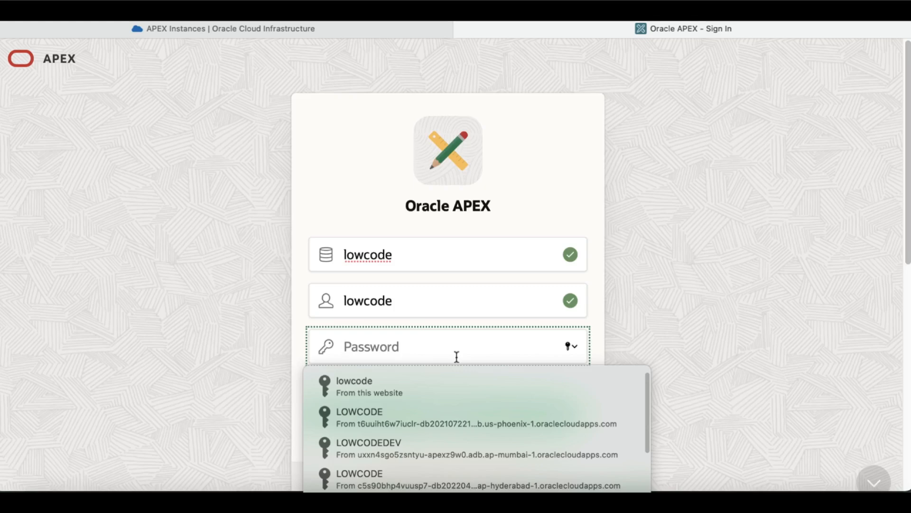
{"action": "key", "text": "super+v"}
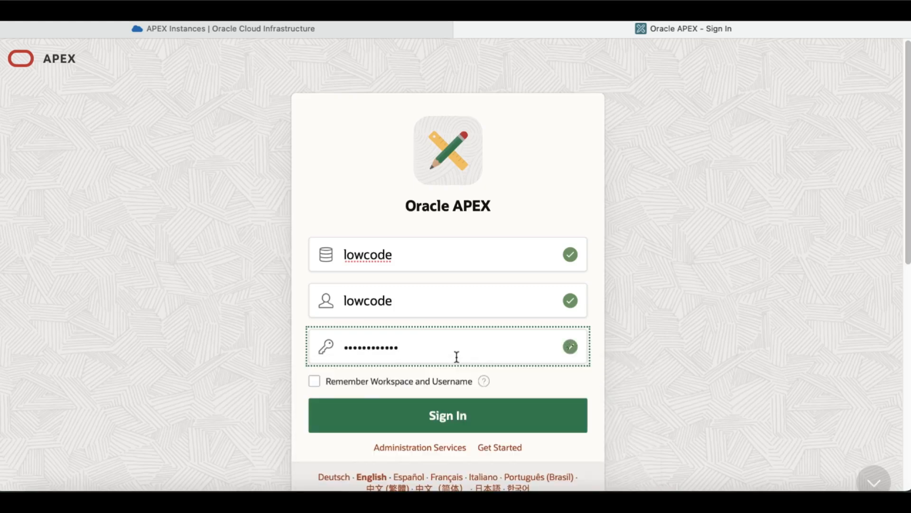
{"action": "left_click", "coordinate": [433, 409]}
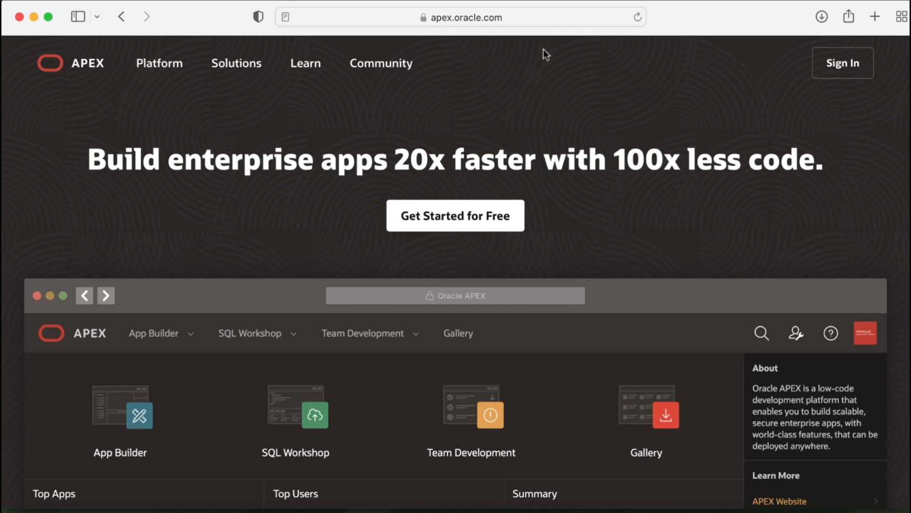
Go to the apex.oracle.com sign-in page and scroll down it.
{"action": "left_click", "coordinate": [545, 15]}
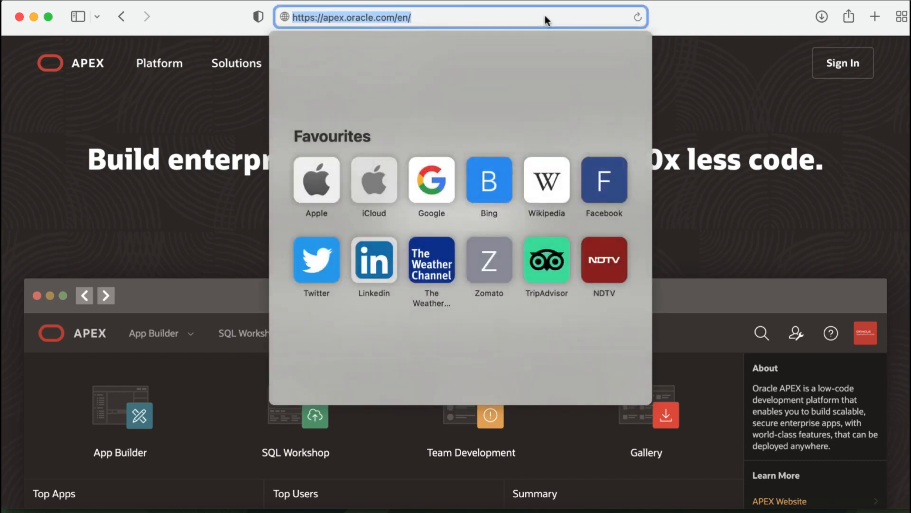
{"action": "left_click", "coordinate": [718, 67]}
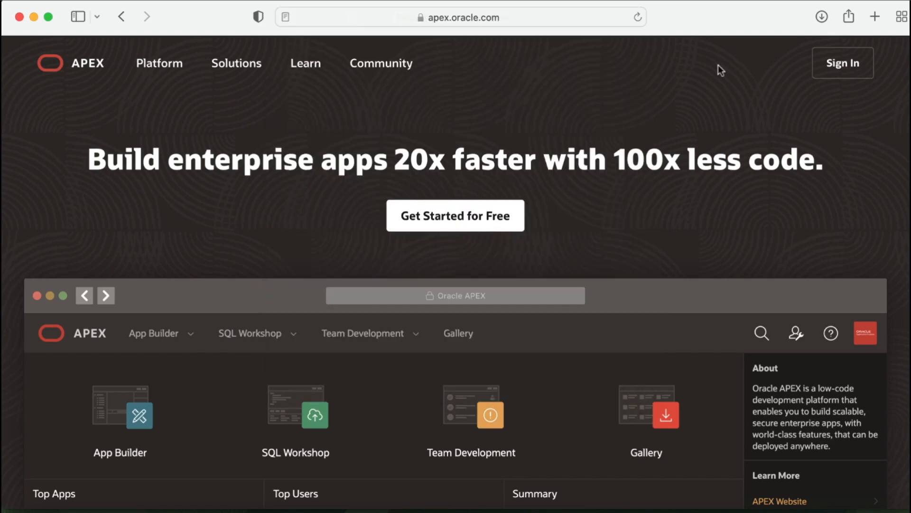
{"action": "left_click", "coordinate": [841, 69]}
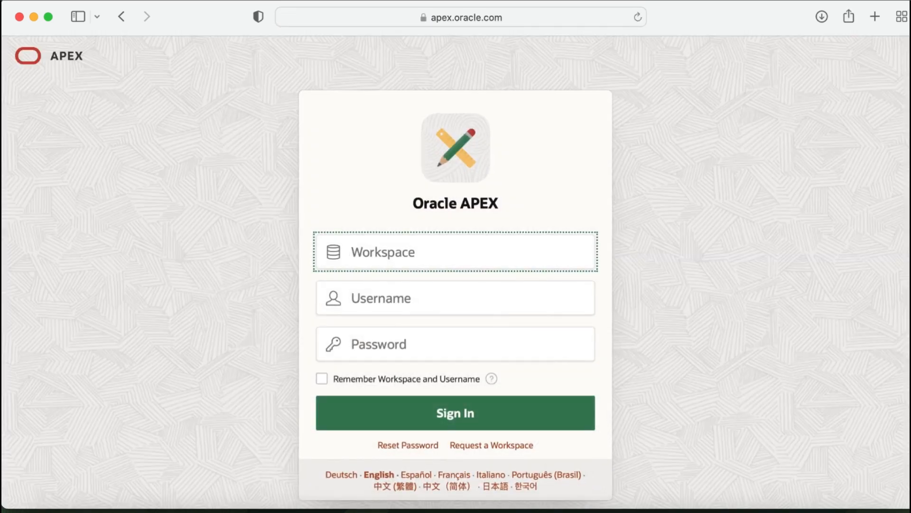
{"action": "scroll", "coordinate": [610, 315], "scroll_direction": "down", "scroll_amount": 5}
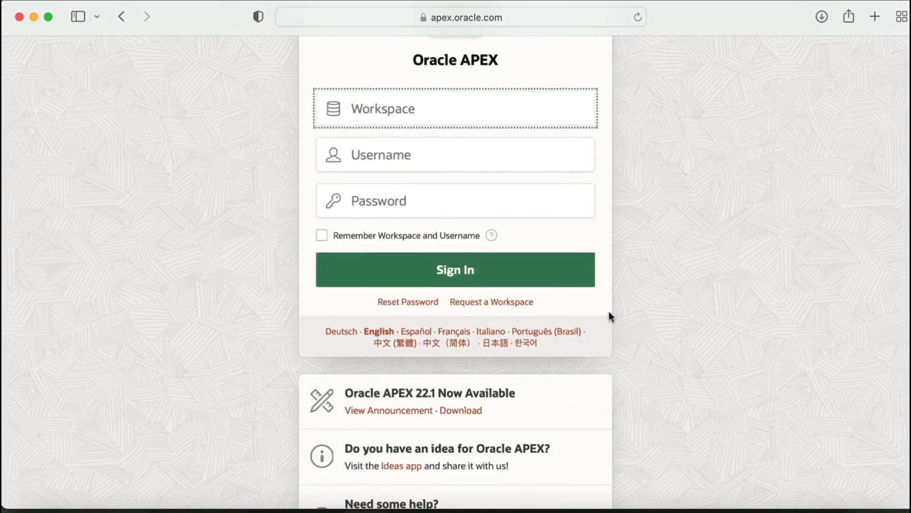
Open the Request a Workspace form from the sign-in page and scroll through it.
{"action": "left_click", "coordinate": [516, 308]}
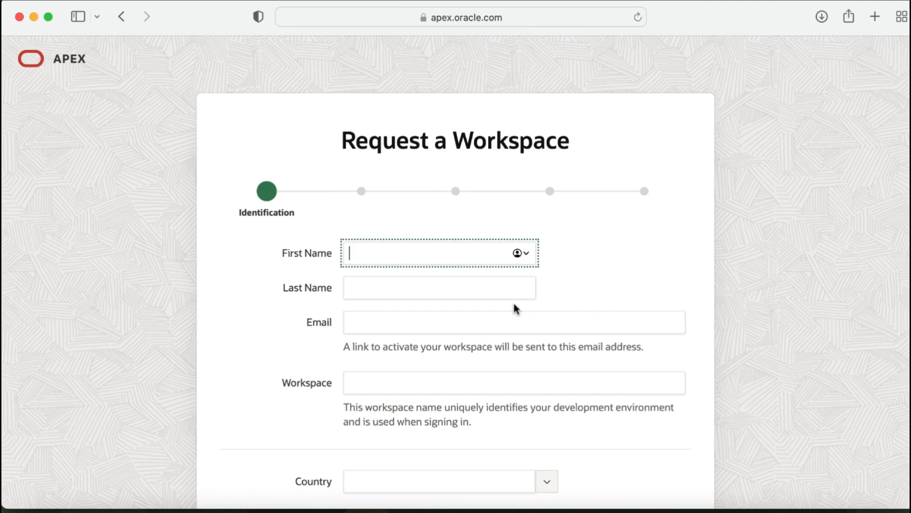
{"action": "mouse_move", "coordinate": [910, 135]}
{"action": "left_mouse_down"}
{"action": "mouse_move", "coordinate": [910, 216]}
{"action": "mouse_move", "coordinate": [906, 152]}
{"action": "left_mouse_up"}
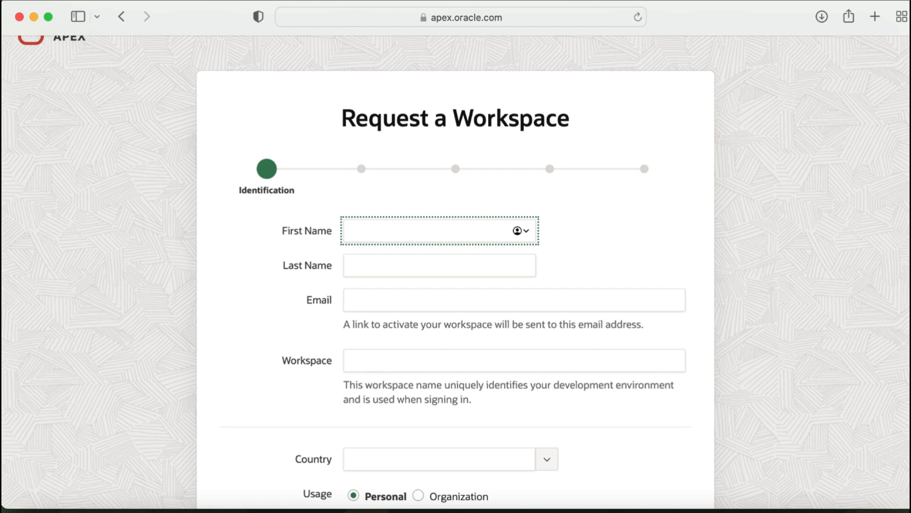
{"action": "scroll", "coordinate": [455, 269], "scroll_direction": "down", "scroll_amount": 3}
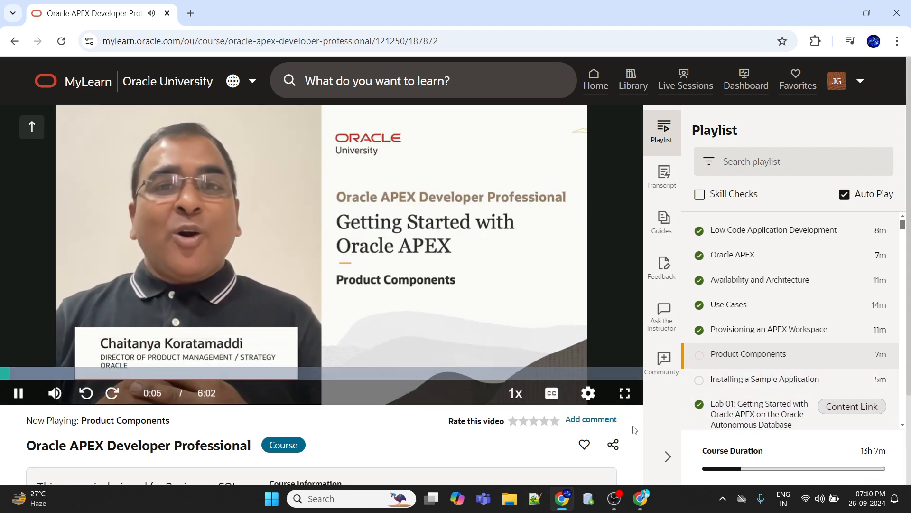
Play the Product Components course video full screen.
{"action": "left_click", "coordinate": [624, 392]}
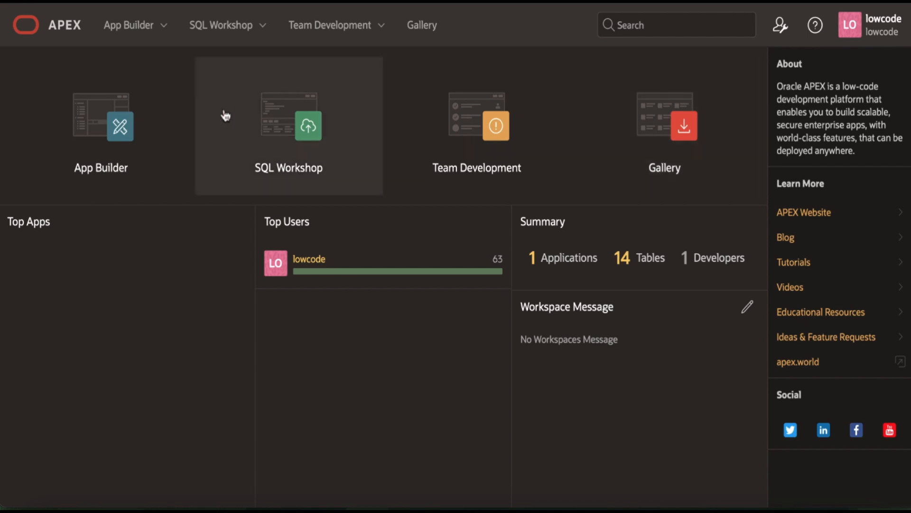
Open the Sample Charts application in App Builder, then go to SQL Workshop.
{"action": "left_click", "coordinate": [139, 126]}
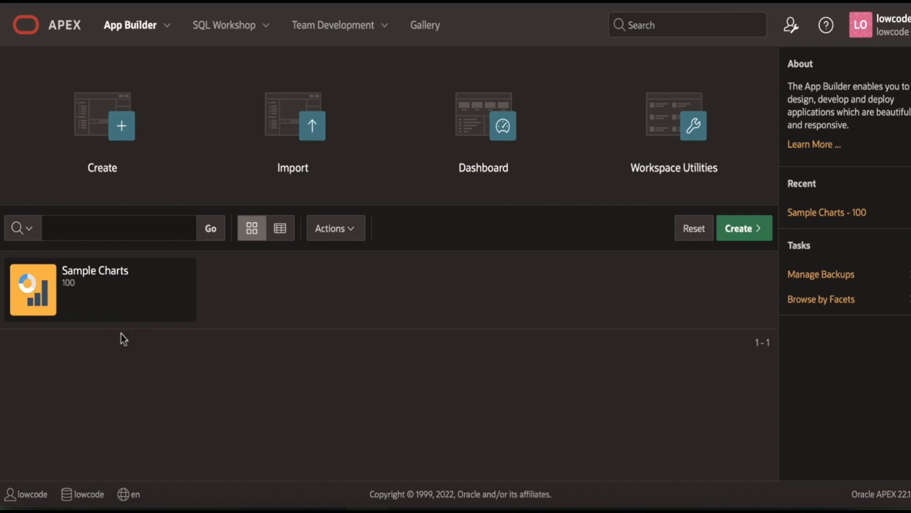
{"action": "left_click", "coordinate": [124, 286]}
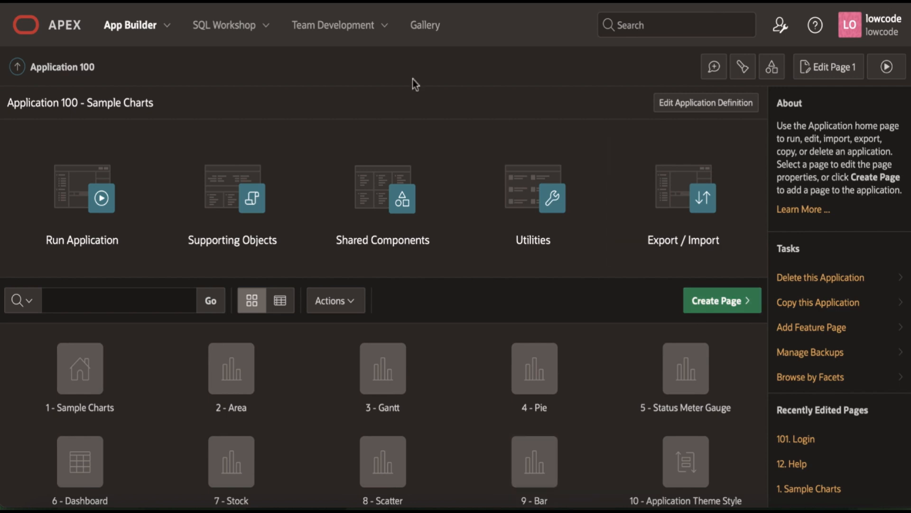
{"action": "left_click", "coordinate": [226, 29]}
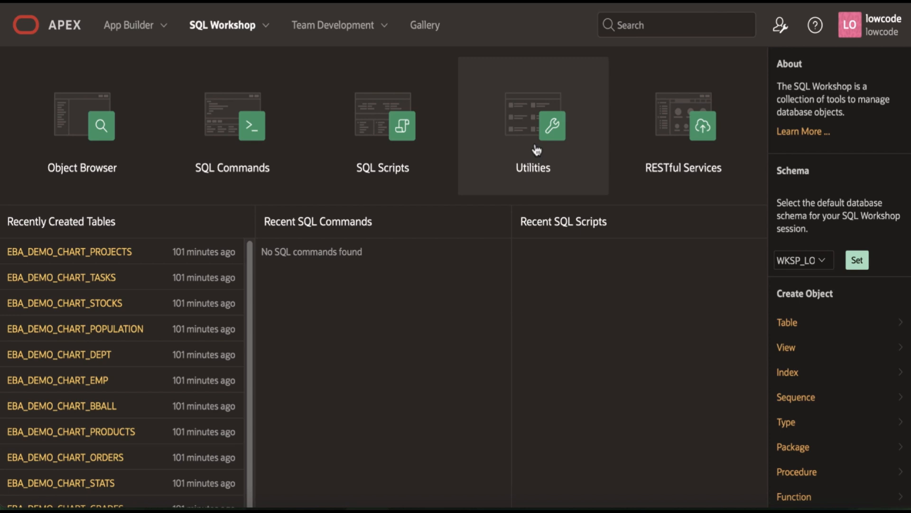
View the EBA_DEMO_CHART_EMP columns in Object Browser and open SQL Commands.
{"action": "left_click", "coordinate": [97, 145]}
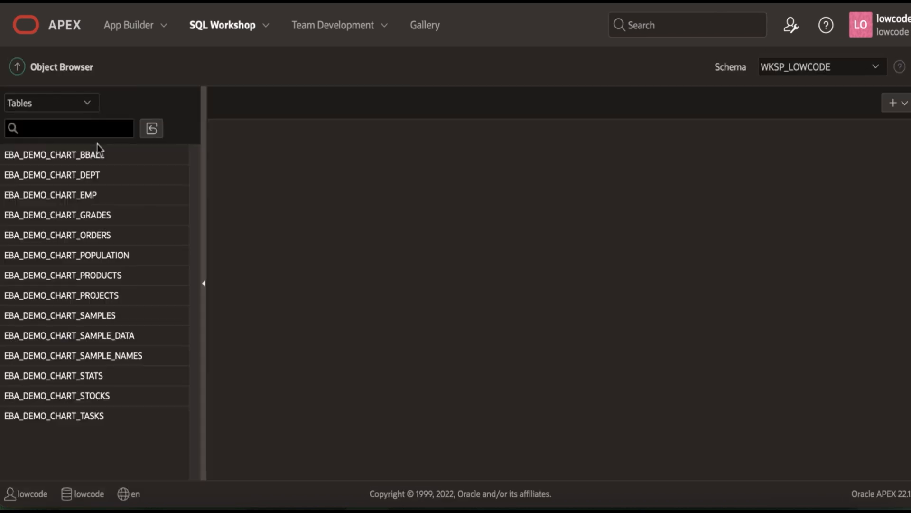
{"action": "left_click", "coordinate": [83, 199]}
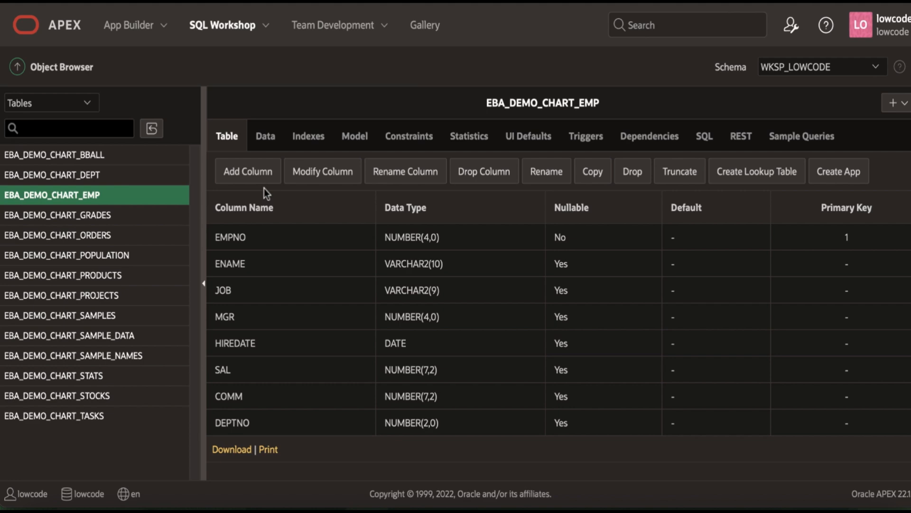
{"action": "left_click", "coordinate": [267, 26]}
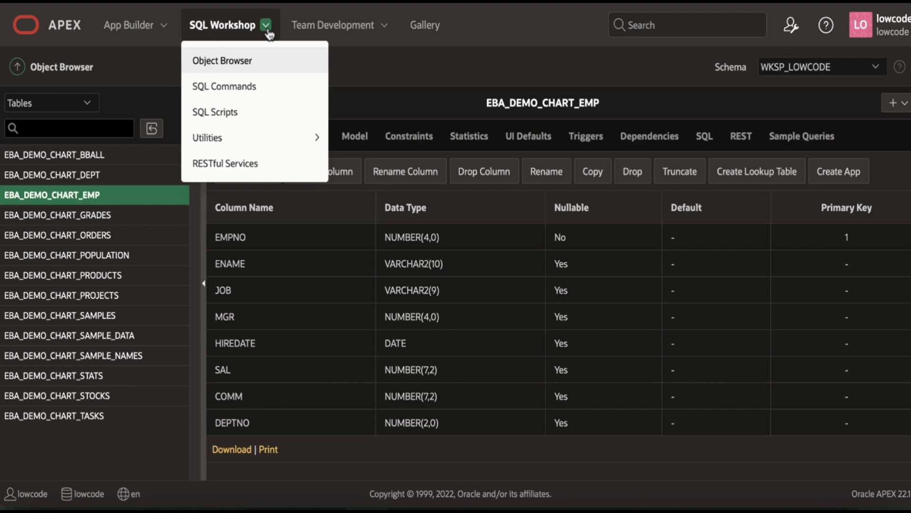
{"action": "left_click", "coordinate": [254, 86]}
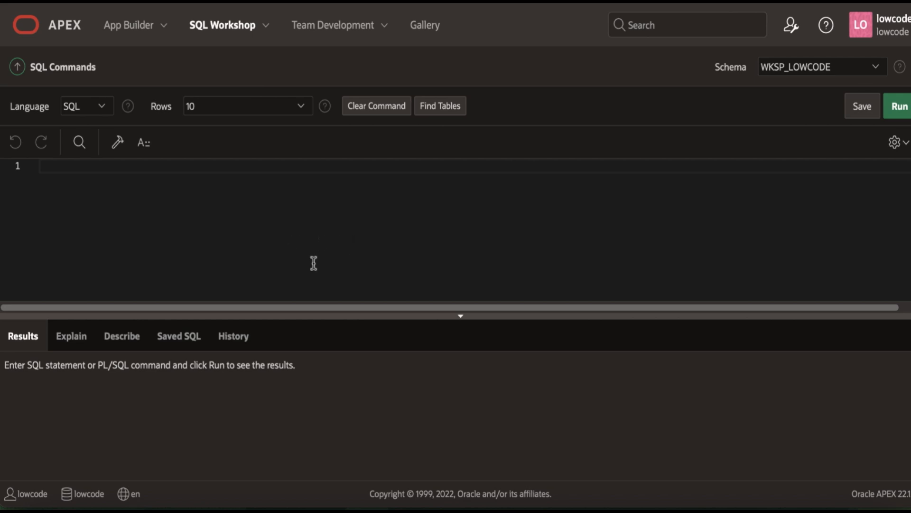
Open the empty SQL Scripts page and look at the Utilities menu without choosing anything.
{"action": "left_click", "coordinate": [266, 26]}
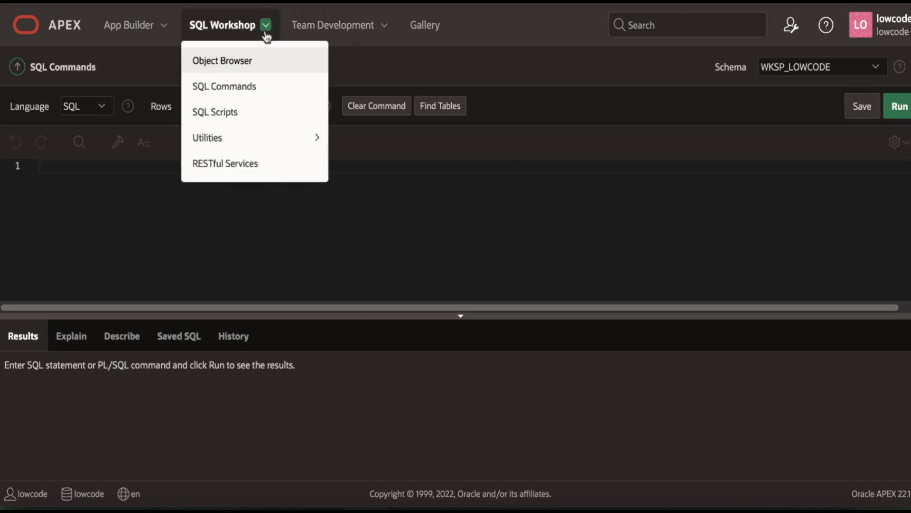
{"action": "left_click", "coordinate": [240, 117]}
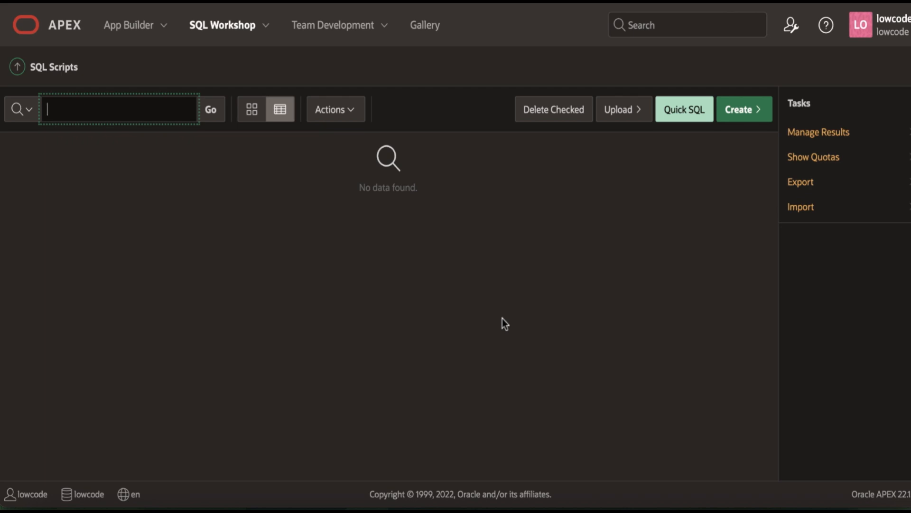
{"action": "left_click", "coordinate": [266, 27]}
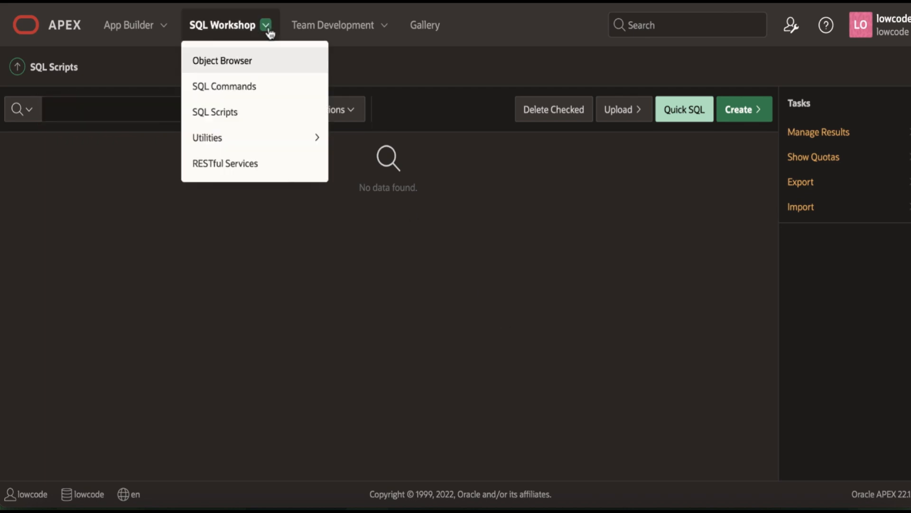
{"action": "mouse_move", "coordinate": [231, 142]}
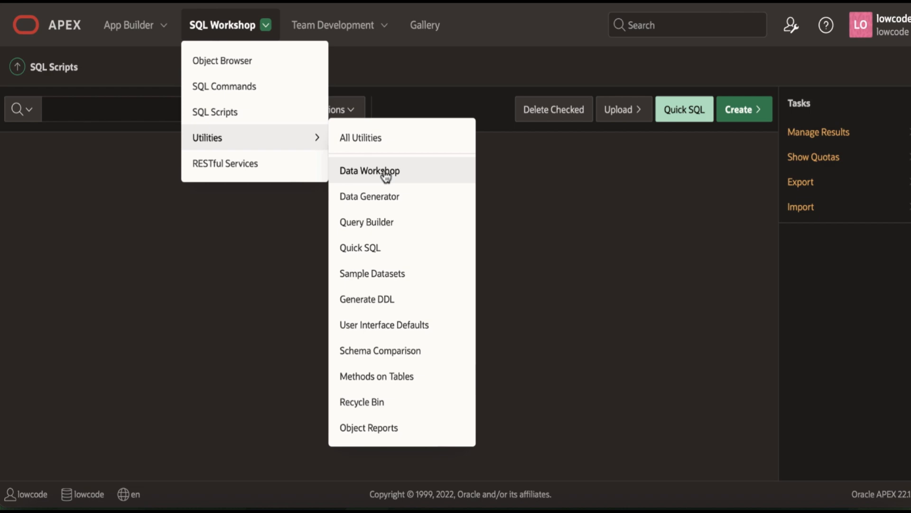
{"action": "left_click", "coordinate": [390, 226]}
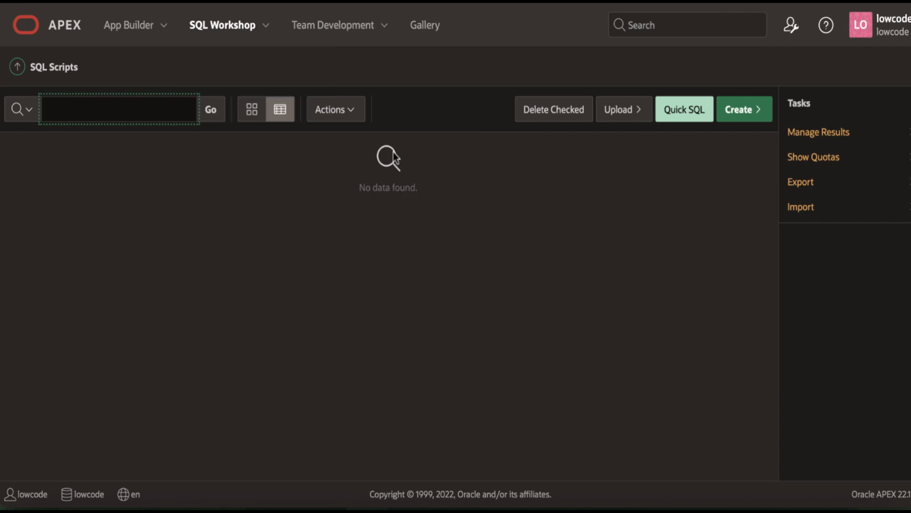
Go through Team Development to the Gallery's Sample Apps list (Sample Approvals, Calendar, Cards).
{"action": "left_click", "coordinate": [326, 26]}
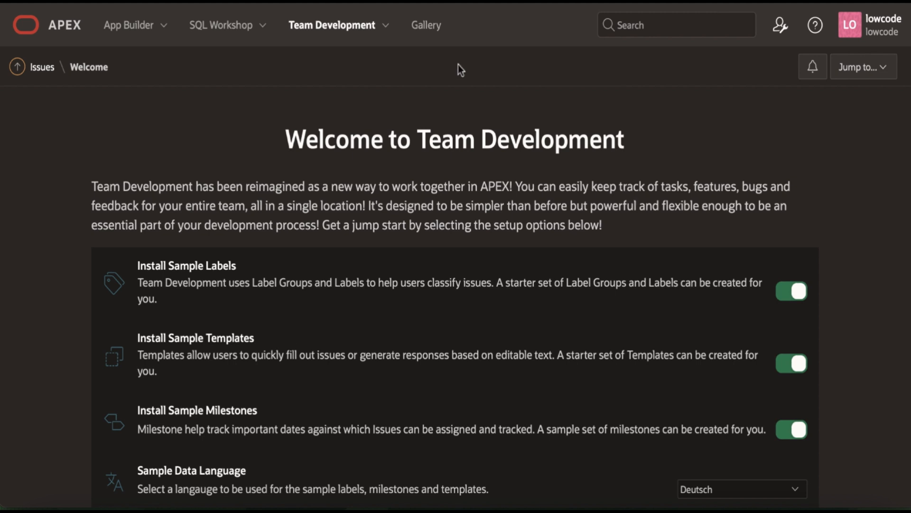
{"action": "left_click", "coordinate": [427, 27]}
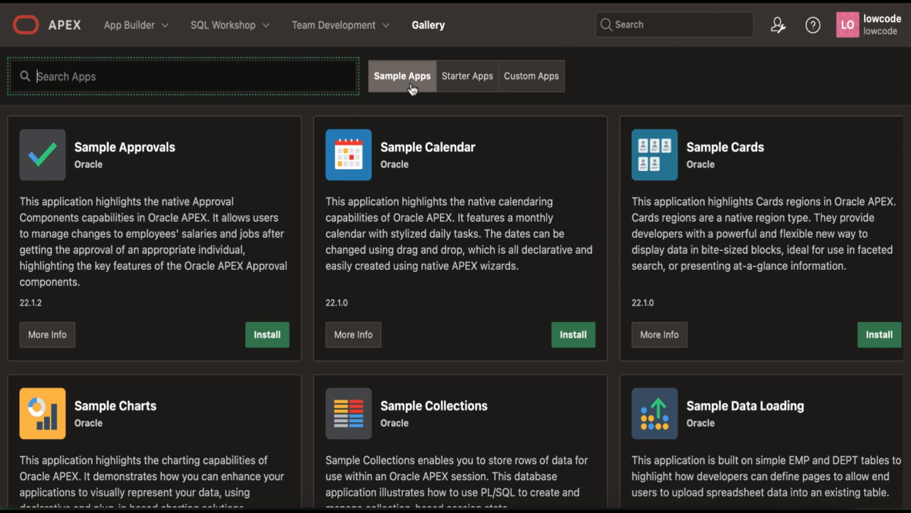
Switch the Gallery to Starter Apps: Customers, Opportunities, Poll and Team Calendar.
{"action": "left_click", "coordinate": [469, 77]}
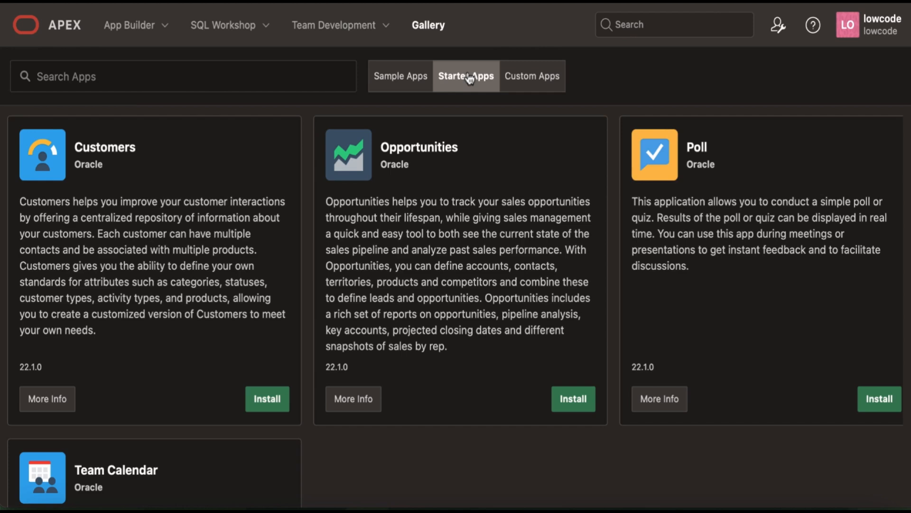
Switch the Gallery to Custom Apps to view the Setup Custom Apps guidance.
{"action": "left_click", "coordinate": [540, 82]}
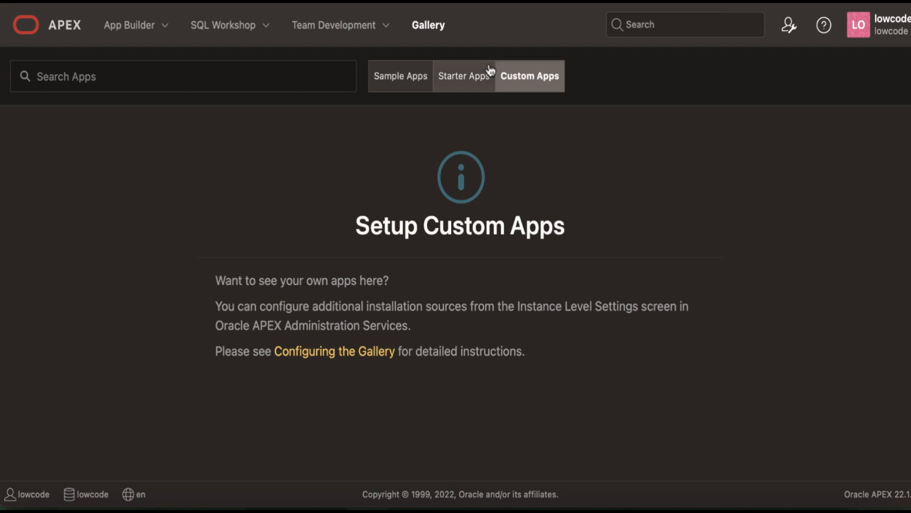
Return the Gallery to the Sample Apps cards.
{"action": "left_click", "coordinate": [395, 75]}
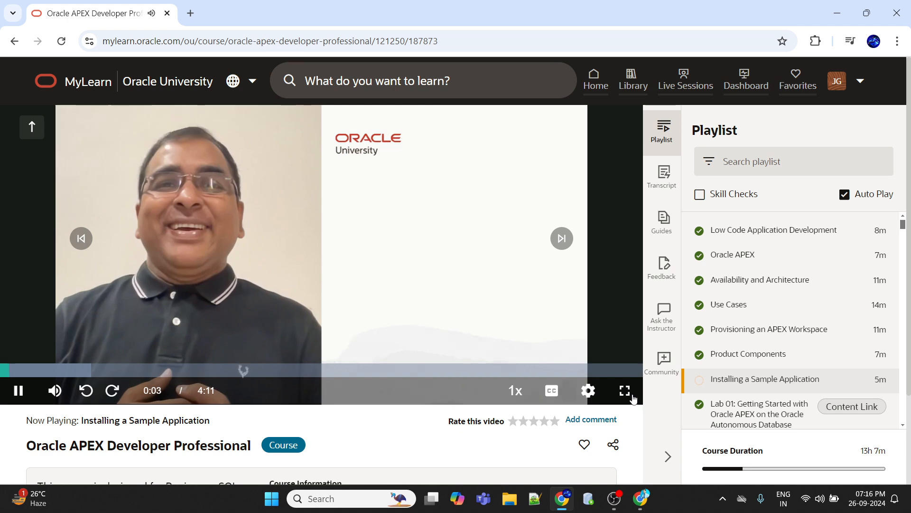
Play the Installing a Sample Application course video in full screen.
{"action": "left_click", "coordinate": [626, 393]}
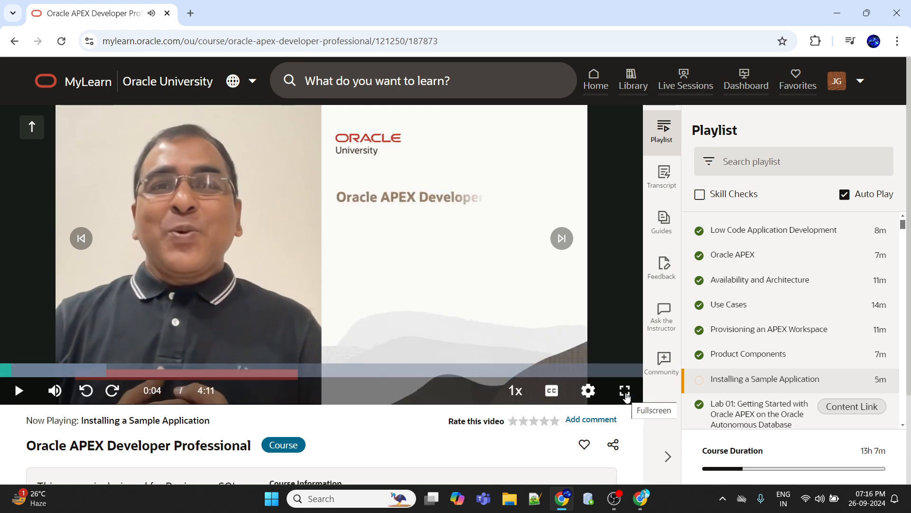
{"action": "left_click", "coordinate": [625, 392]}
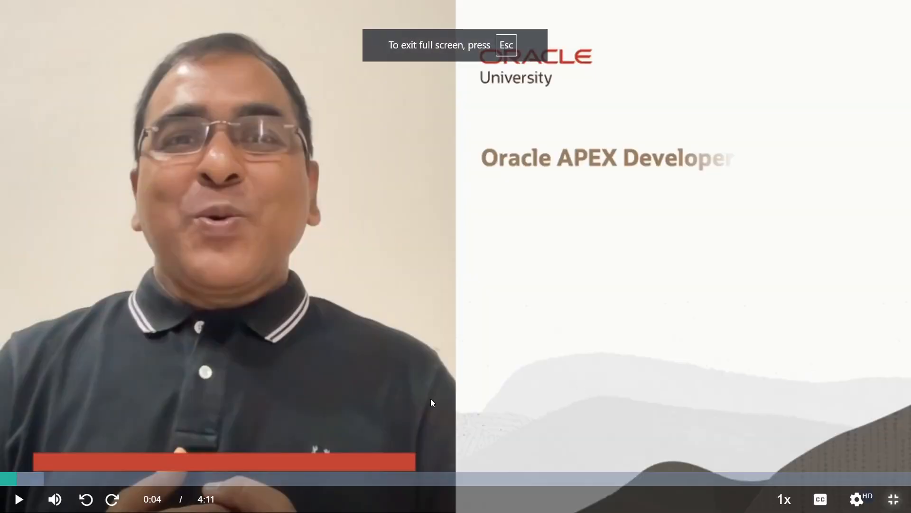
{"action": "left_click", "coordinate": [431, 402]}
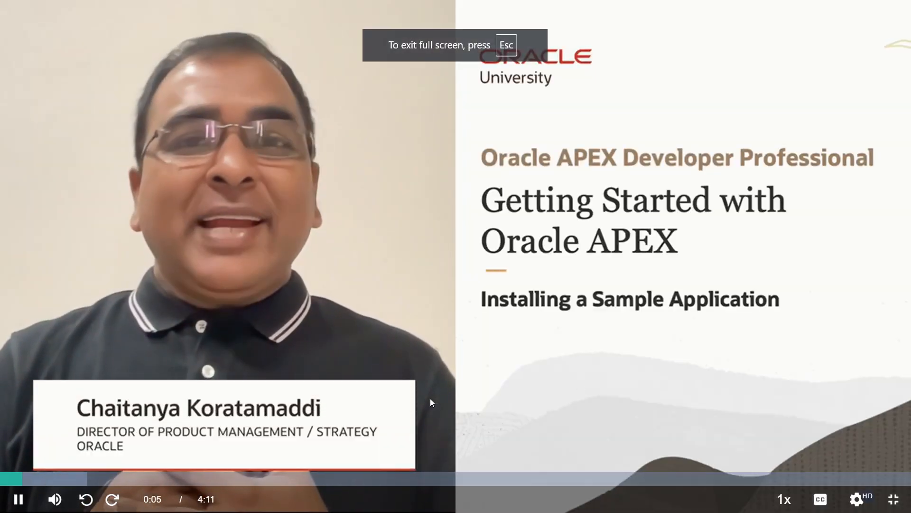
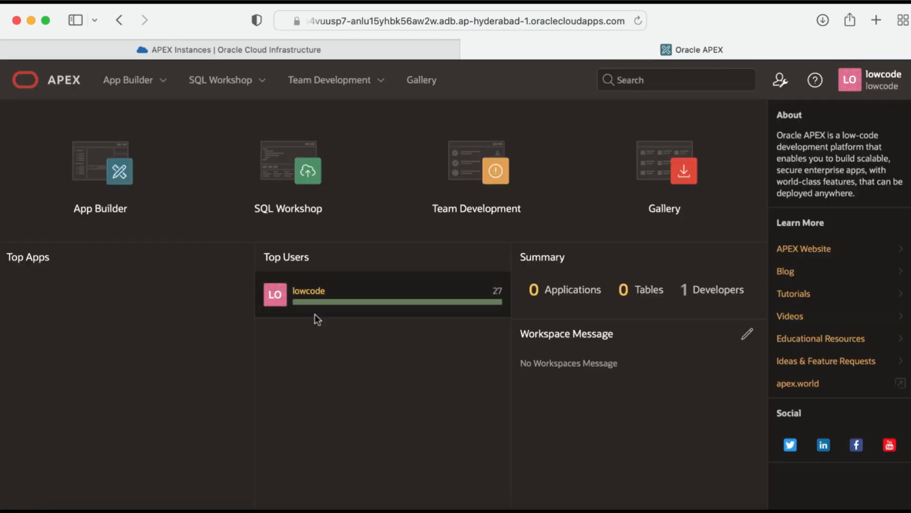
From App Builder, use Create to open the Gallery showing Sample Apps like Approvals, Calendar and Charts.
{"action": "left_click", "coordinate": [123, 191]}
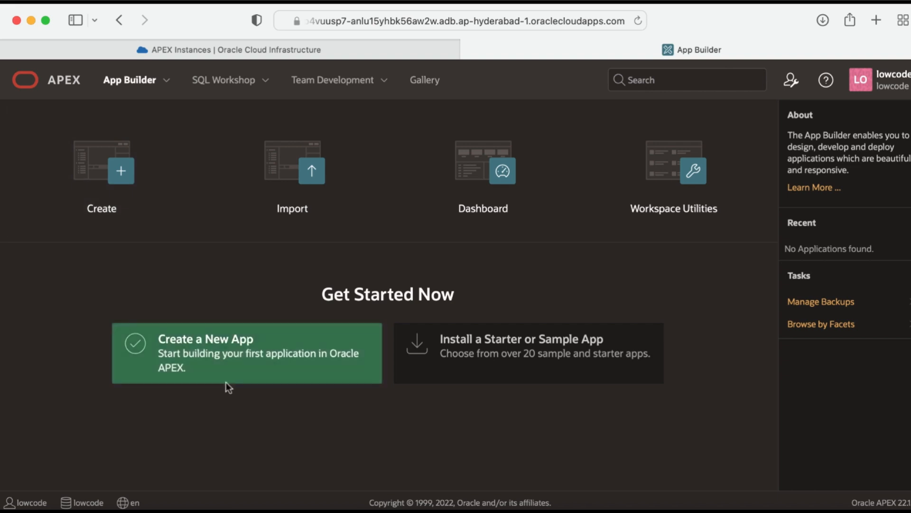
{"action": "left_click", "coordinate": [479, 364]}
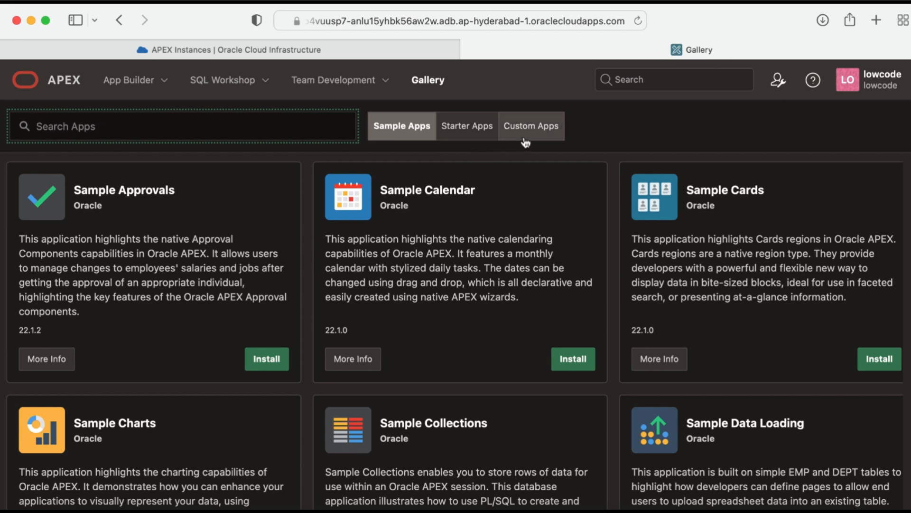
{"action": "left_click", "coordinate": [133, 84]}
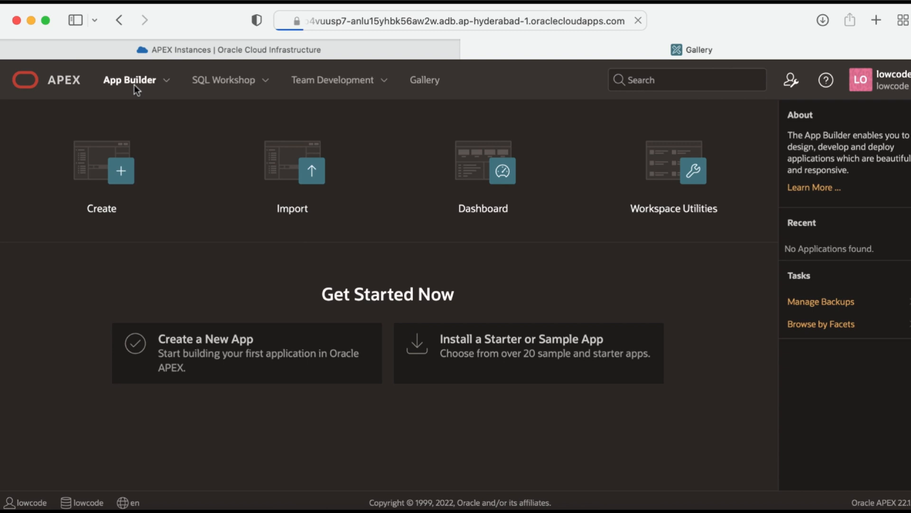
{"action": "left_click", "coordinate": [213, 341]}
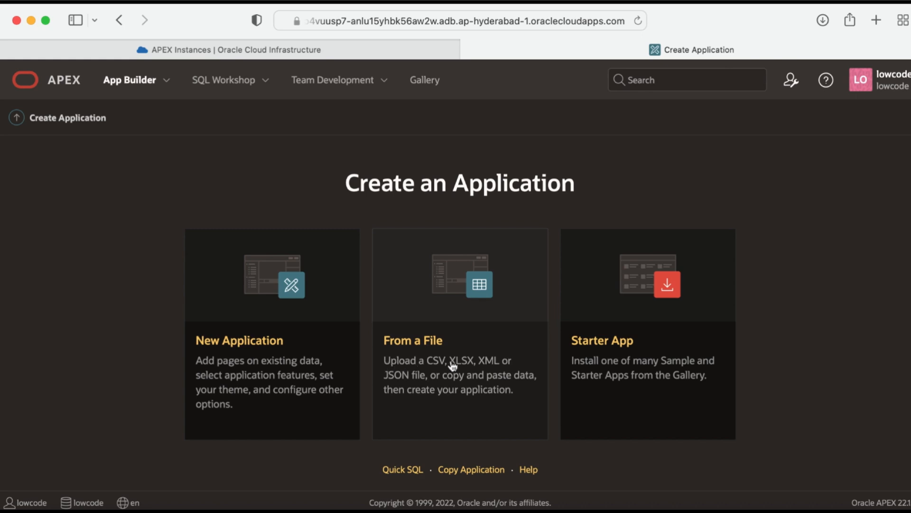
{"action": "left_click", "coordinate": [619, 348]}
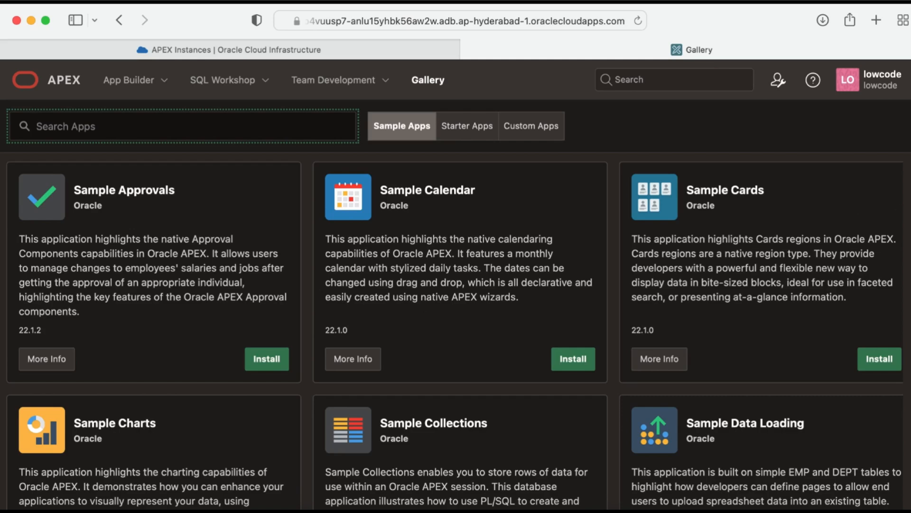
Install the Sample Charts app with Advanced Settings expanded, creating Application 100.
{"action": "scroll", "coordinate": [456, 285], "scroll_direction": "down", "scroll_amount": 3}
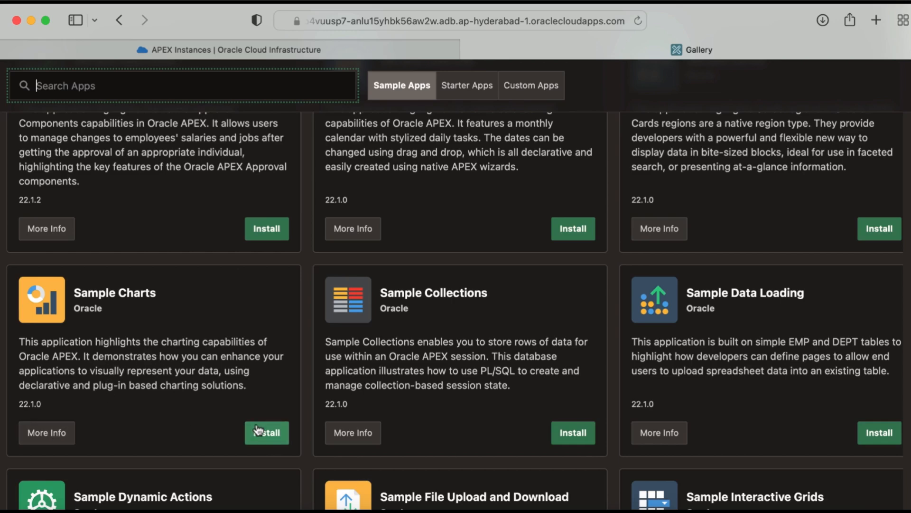
{"action": "left_click", "coordinate": [278, 433]}
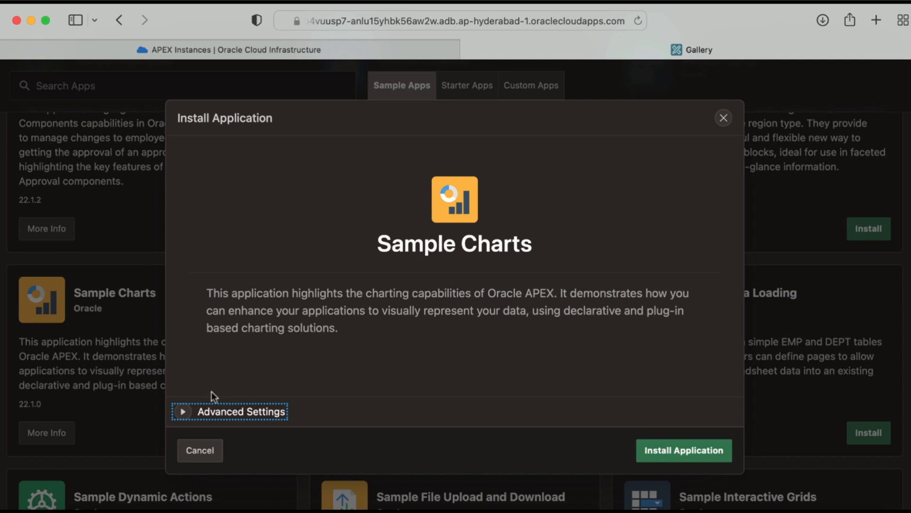
{"action": "left_click", "coordinate": [183, 412]}
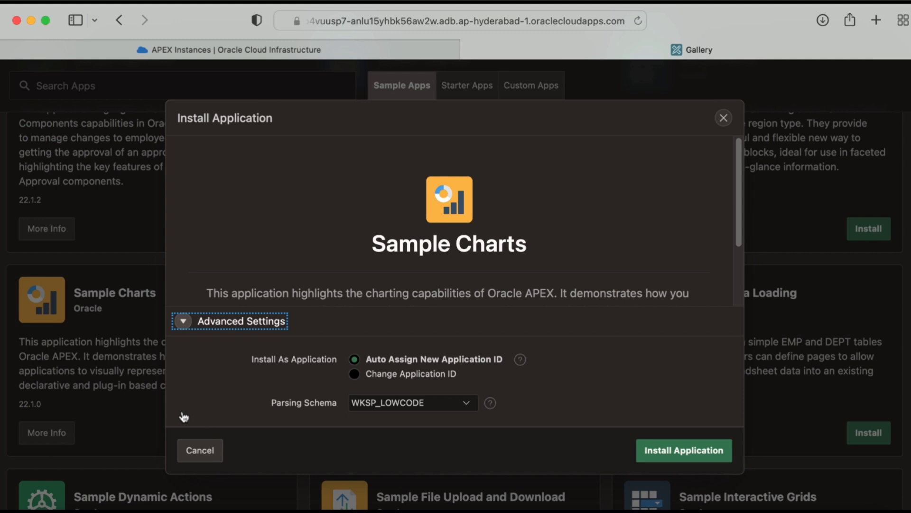
{"action": "left_click", "coordinate": [691, 455]}
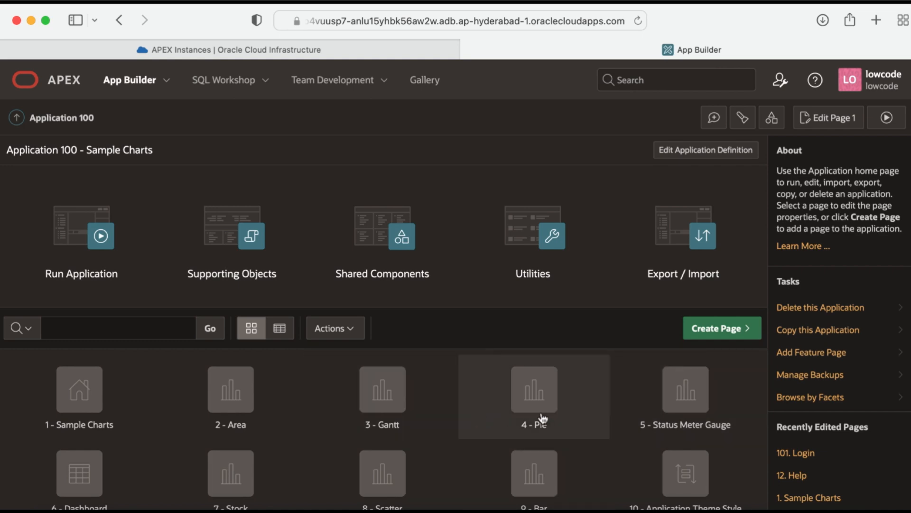
Run Sample Charts and sign in with the account username and pasted password.
{"action": "left_click", "coordinate": [77, 257]}
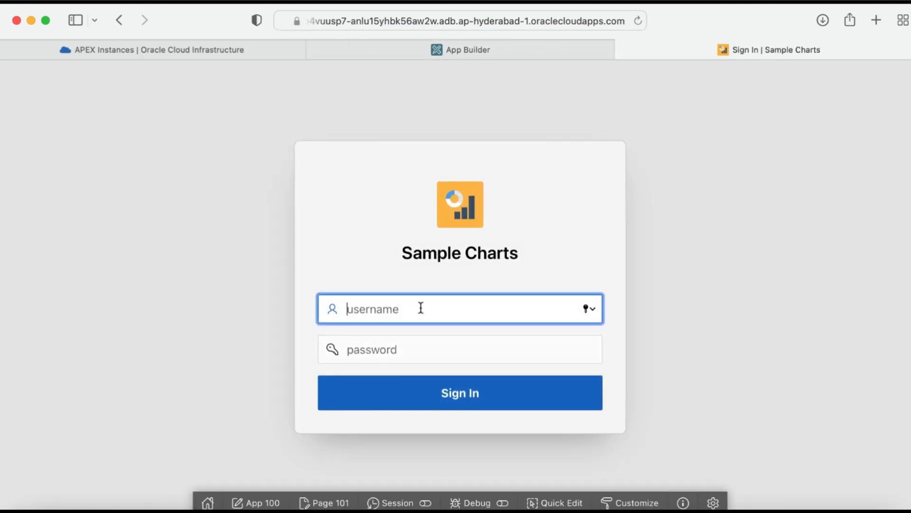
{"action": "type", "text": "lowcode"}
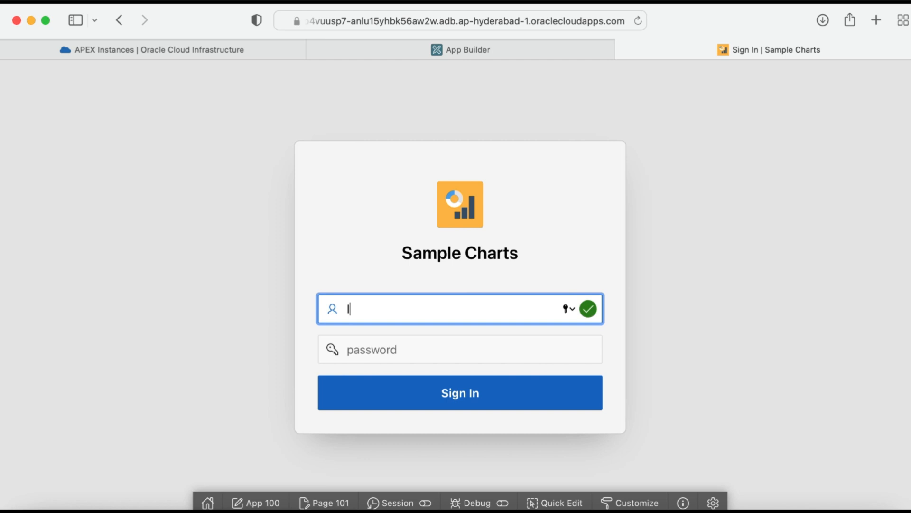
{"action": "left_click", "coordinate": [433, 348]}
{"action": "key", "text": "super+v"}
{"action": "left_click", "coordinate": [450, 392]}
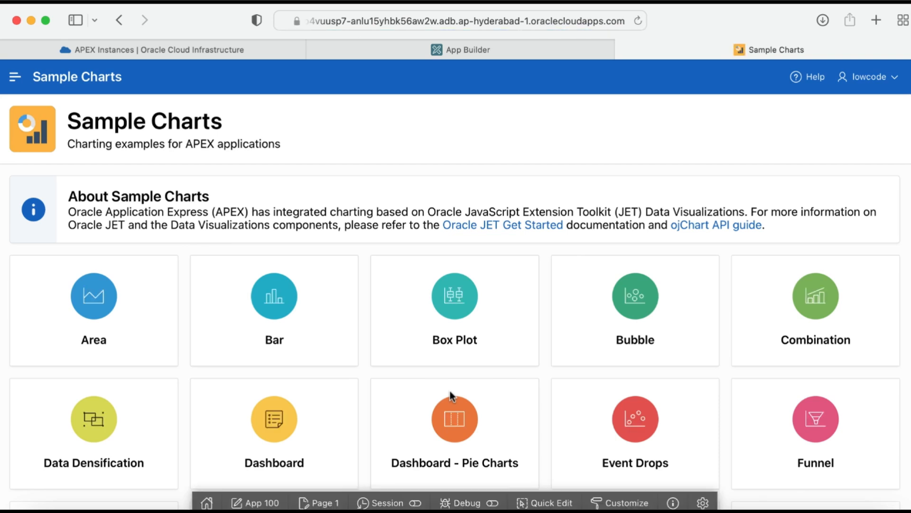
Visit the Area, Bar and Dashboard pages from the app's navigation menu.
{"action": "left_click", "coordinate": [16, 80]}
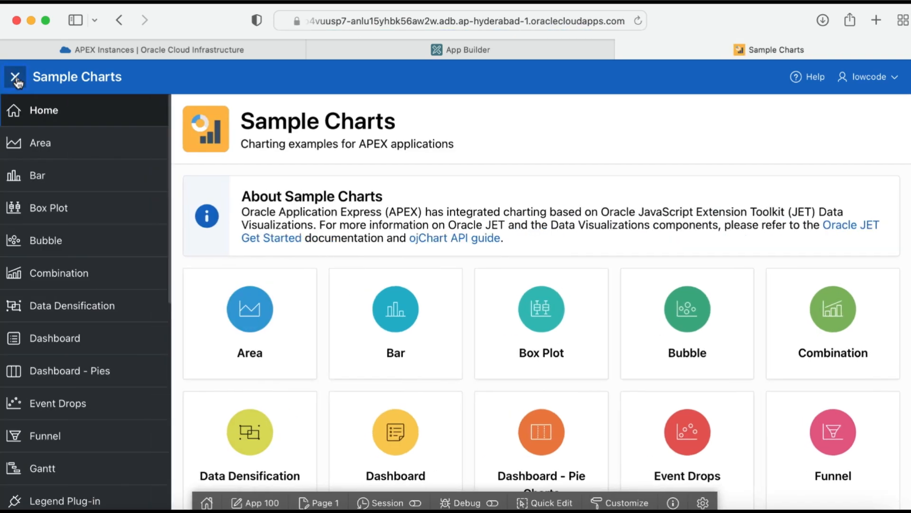
{"action": "left_click", "coordinate": [67, 142]}
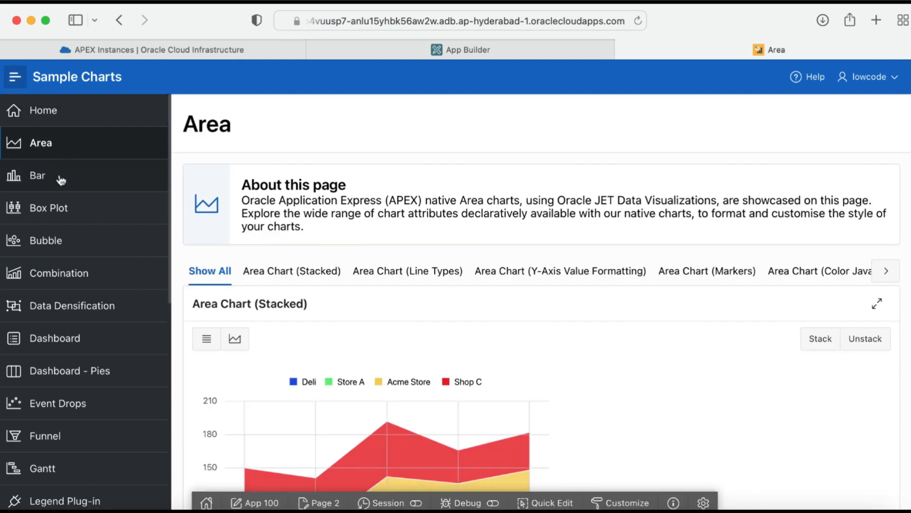
{"action": "left_click", "coordinate": [59, 175]}
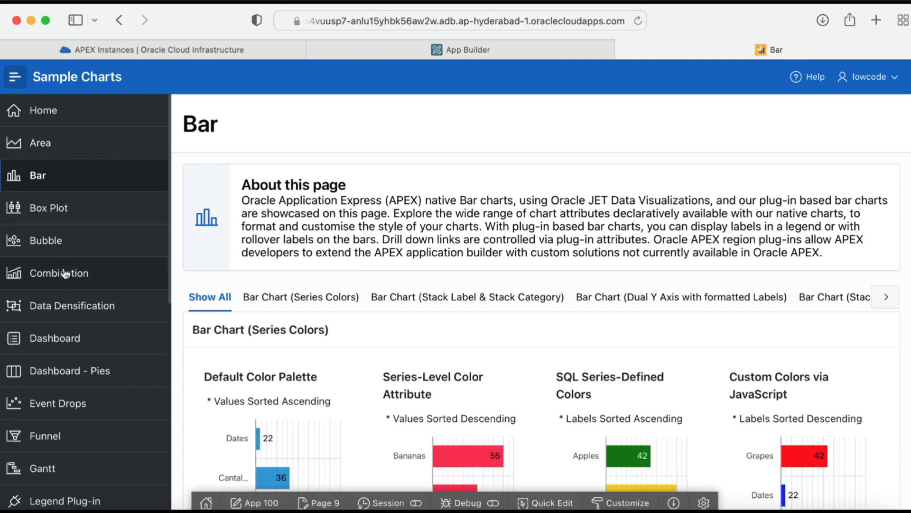
{"action": "left_click", "coordinate": [57, 337]}
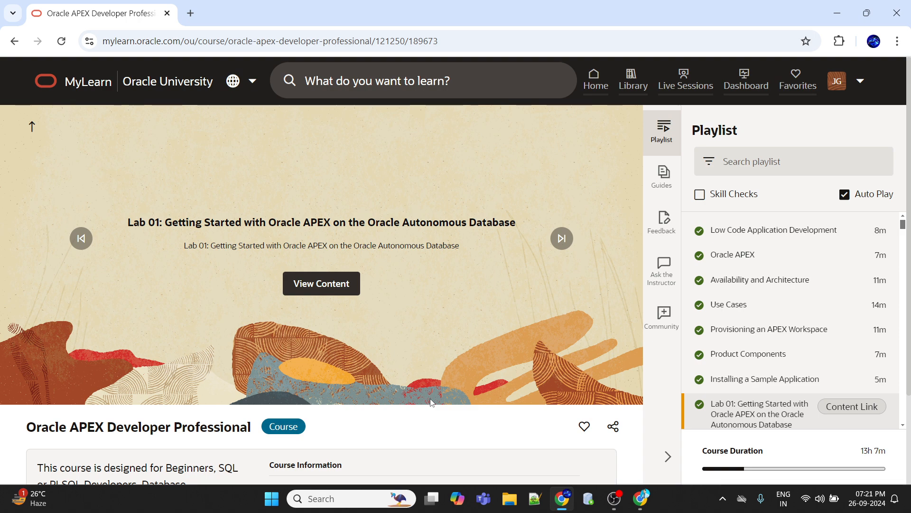
Play the 7:54 'Getting Started and Using SQL Workshop Components' video full screen from the playlist.
{"action": "scroll", "coordinate": [431, 403], "scroll_direction": "down", "scroll_amount": 1}
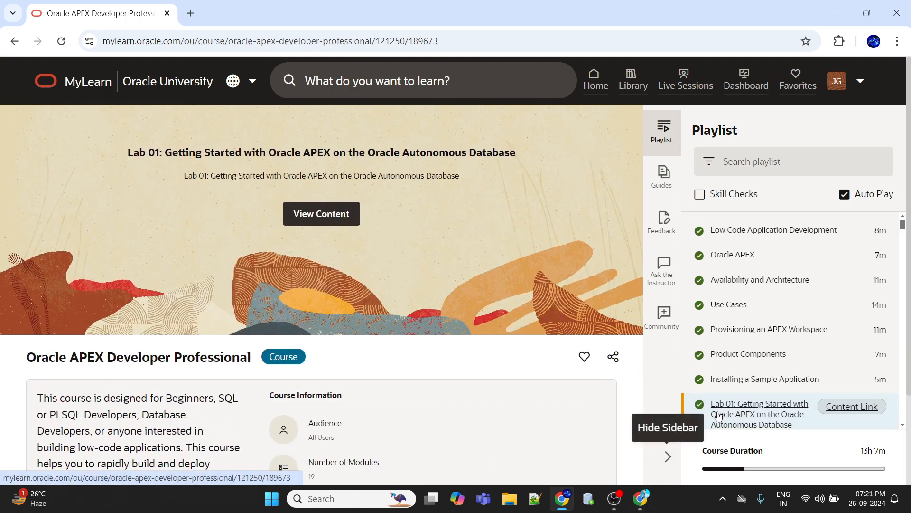
{"action": "scroll", "coordinate": [775, 375], "scroll_direction": "down", "scroll_amount": 2}
{"action": "scroll", "coordinate": [775, 375], "scroll_direction": "down", "scroll_amount": 3}
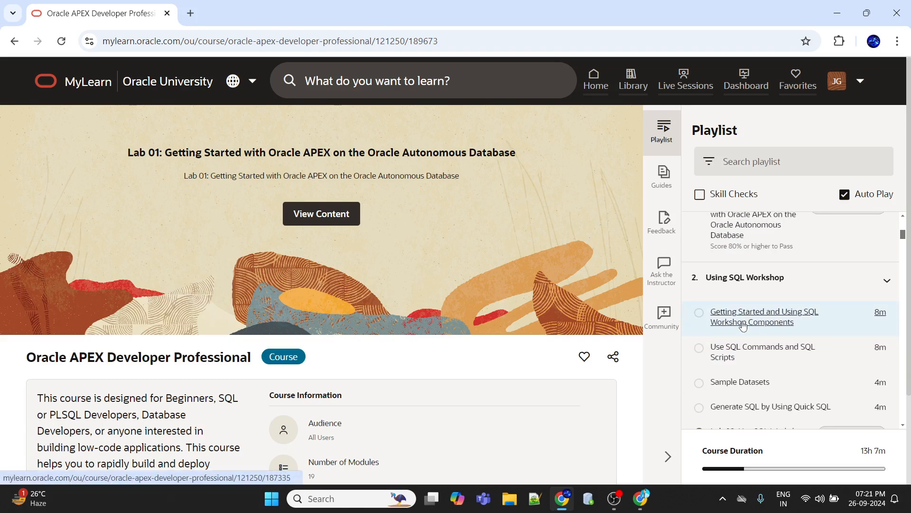
{"action": "left_click", "coordinate": [743, 324]}
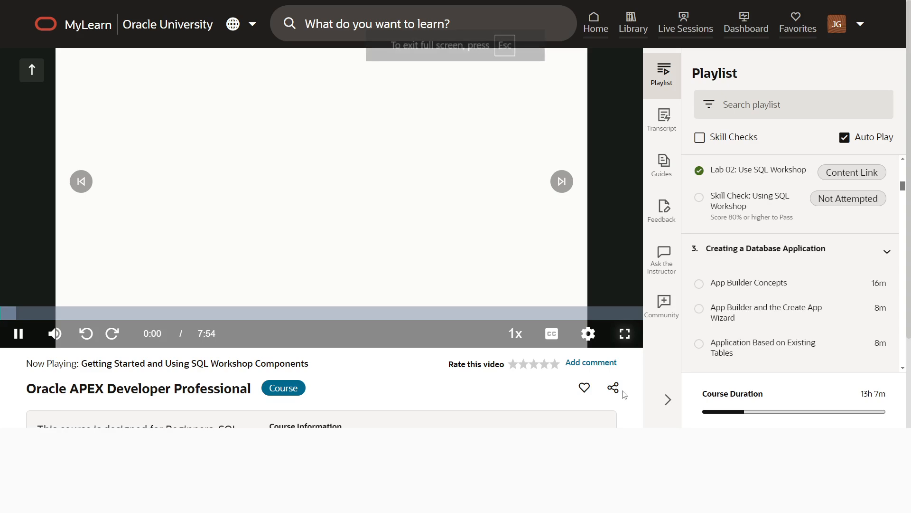
{"action": "left_click", "coordinate": [625, 391]}
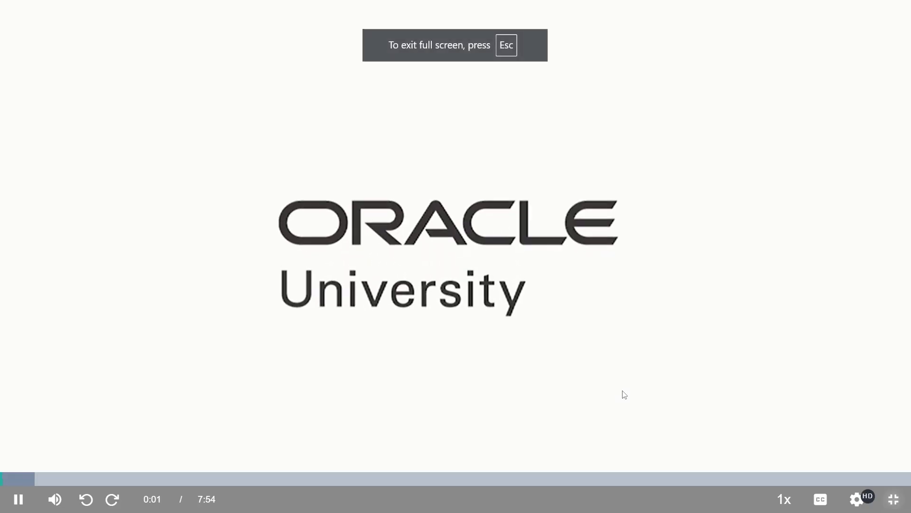